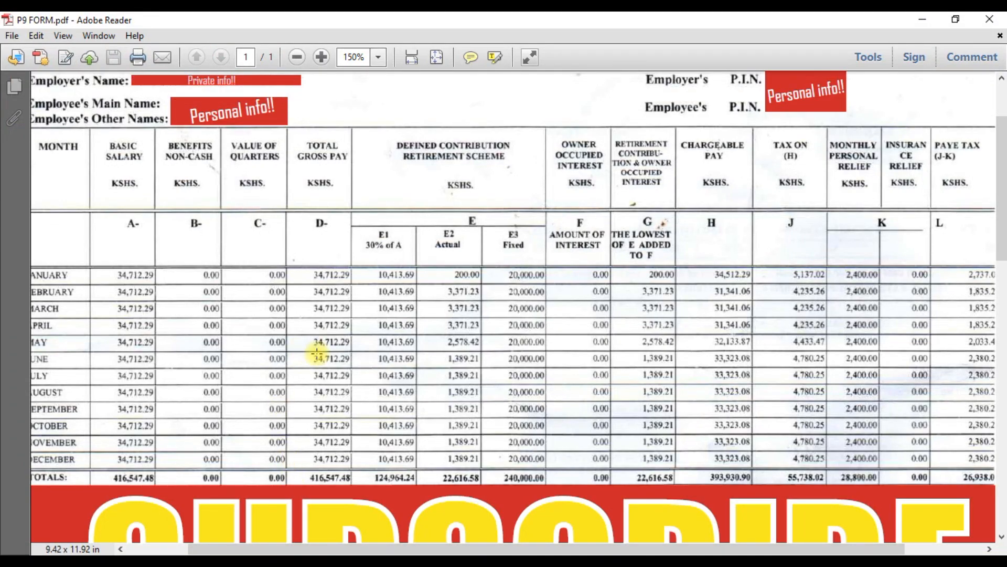
Switch from the P9 form to the iTax portal in the browser and continue with the entered PIN/User ID.
mouse_move(315, 560)
left_click(307, 512)
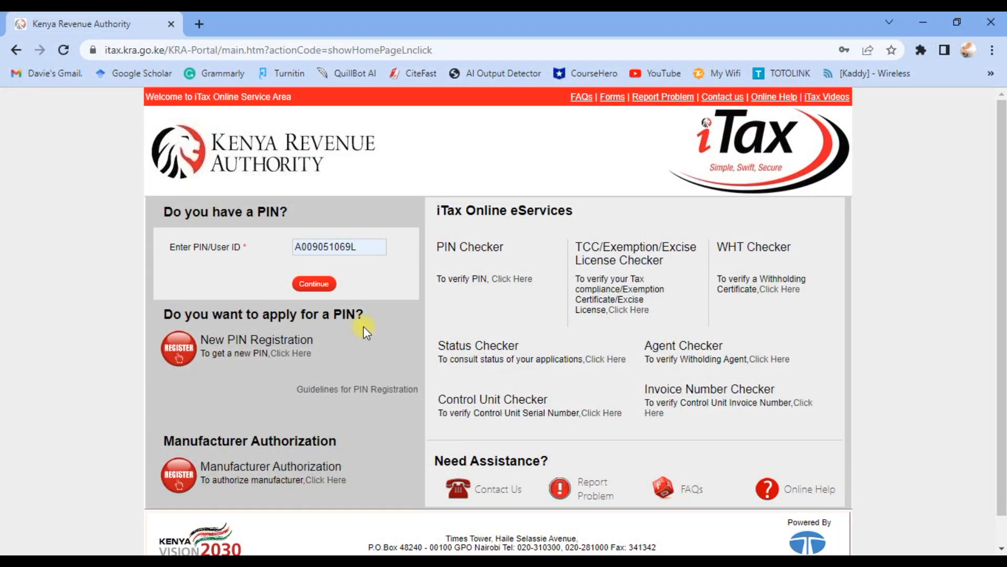
scroll(322, 308, "down", 1)
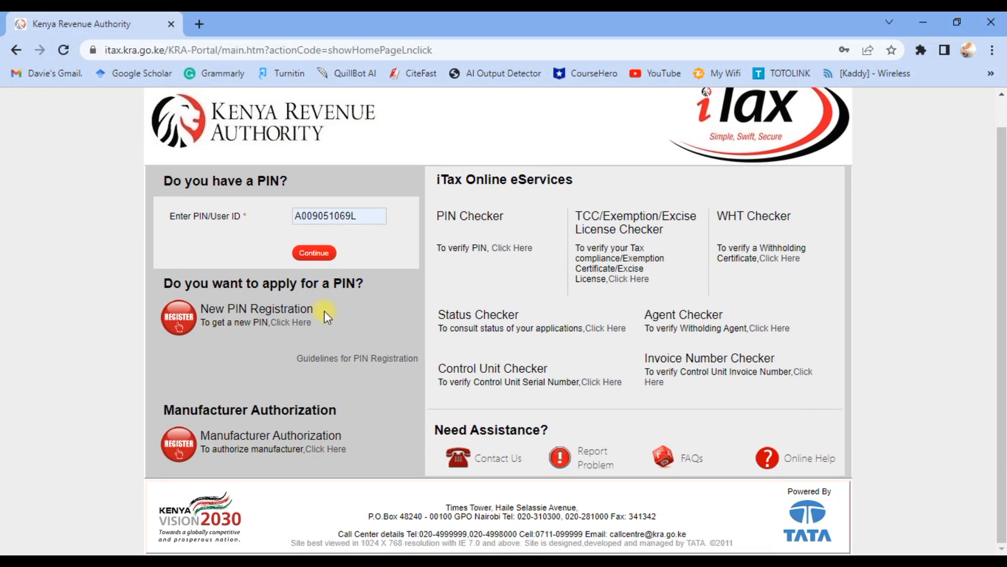
left_click(327, 257)
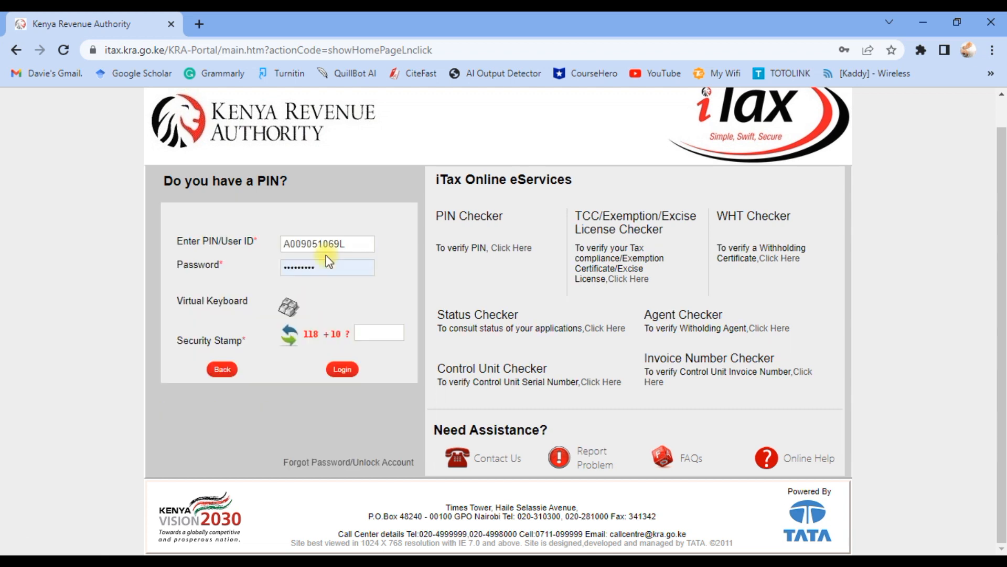
Enter the security stamp answer and log in to iTax.
left_click(375, 334)
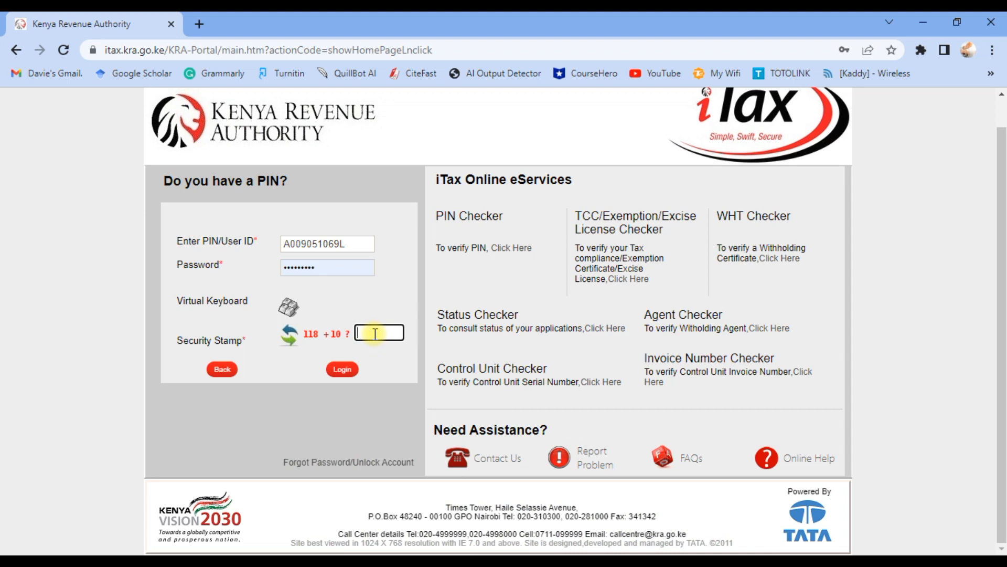
type("128")
left_click(343, 370)
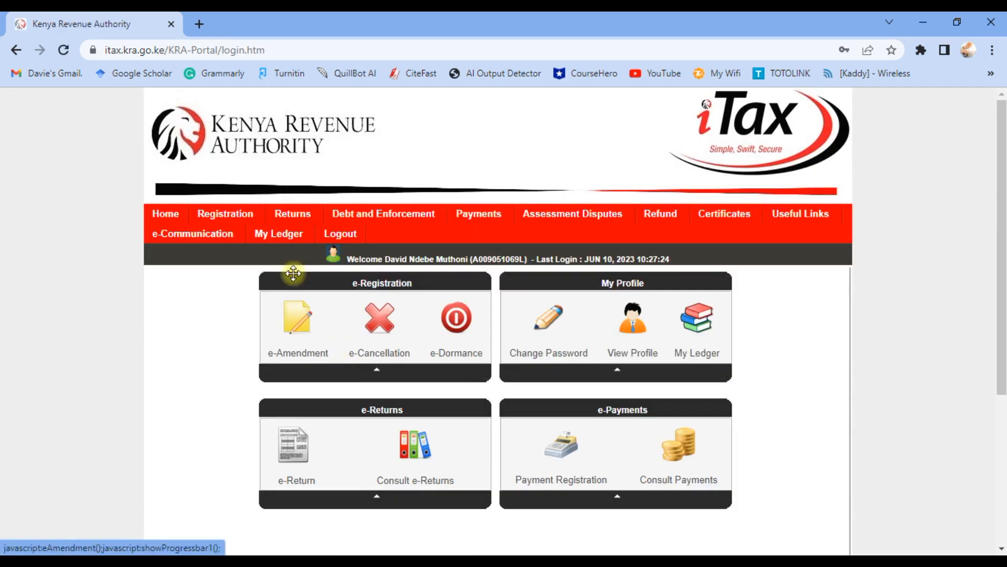
Start filing a return with the Income Tax - Resident Individual tax obligation and proceed.
mouse_move(296, 220)
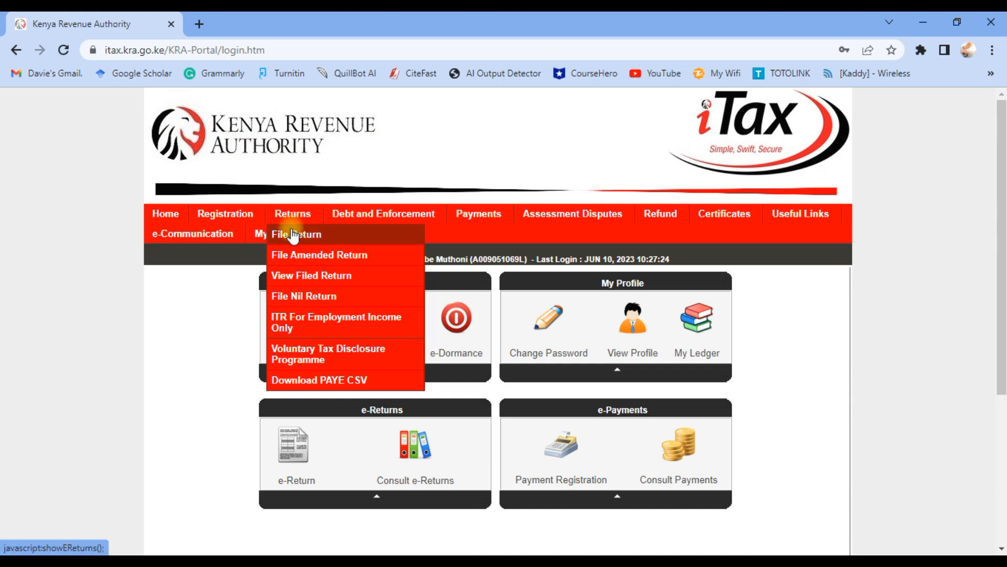
left_click(293, 237)
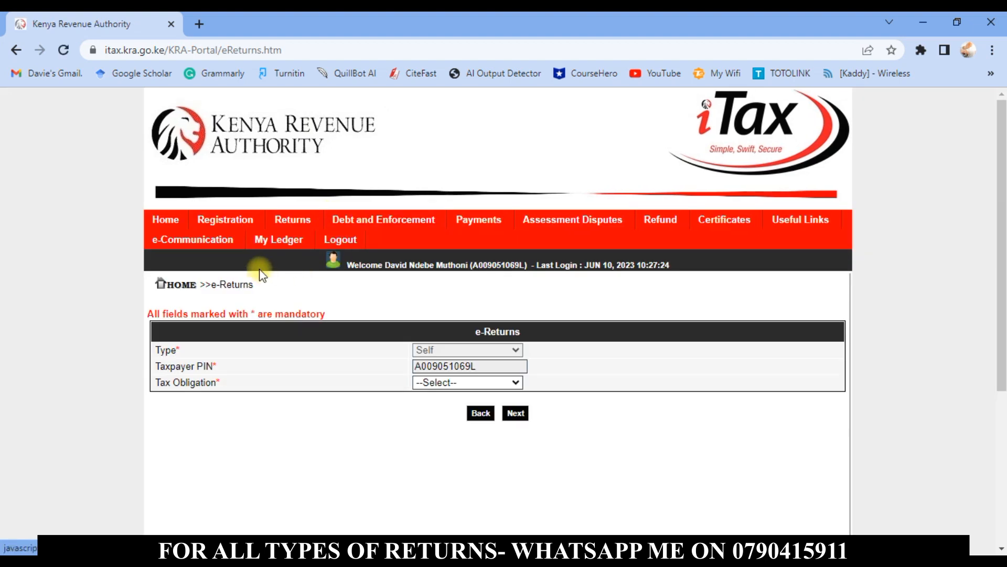
mouse_move(285, 221)
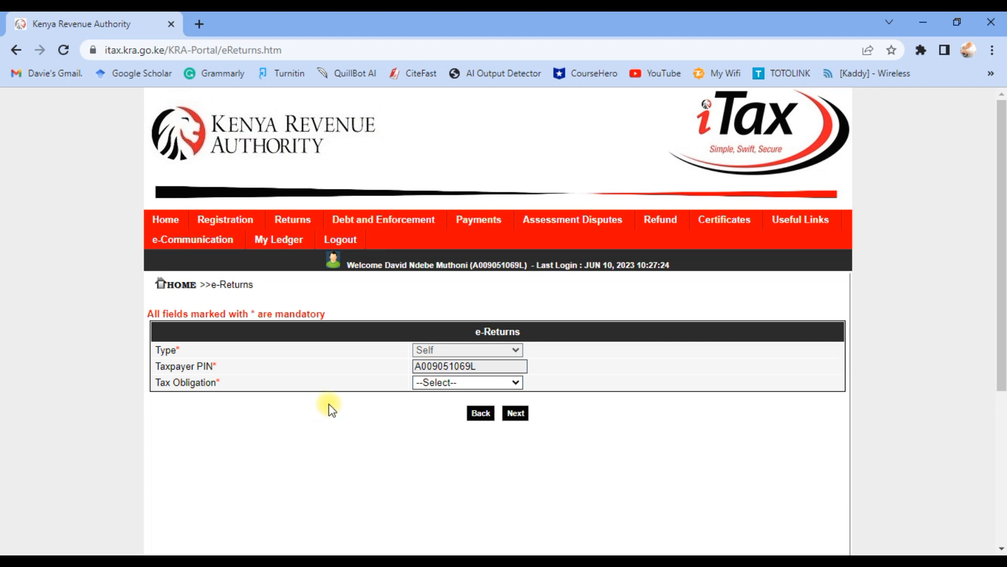
left_click(439, 383)
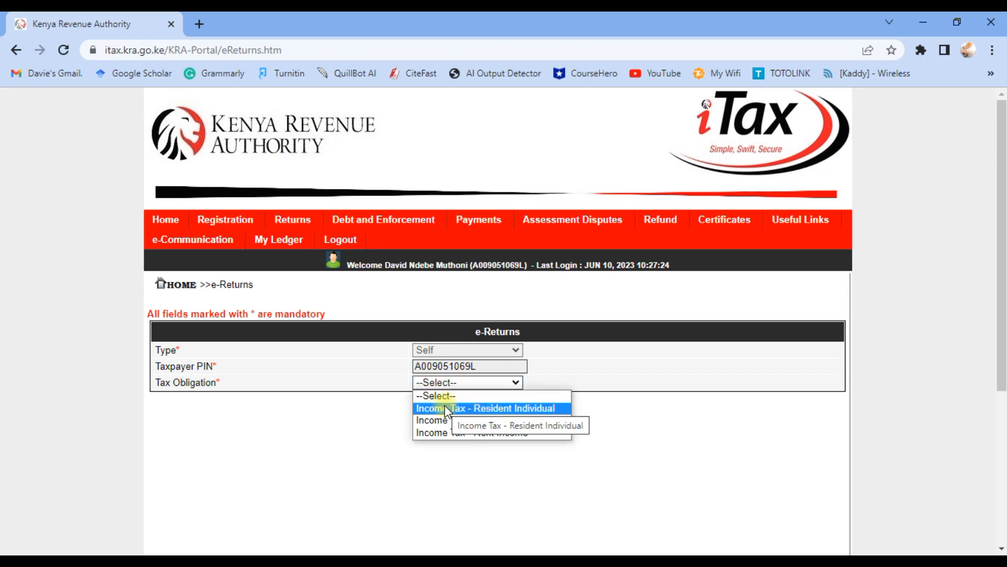
left_click(445, 407)
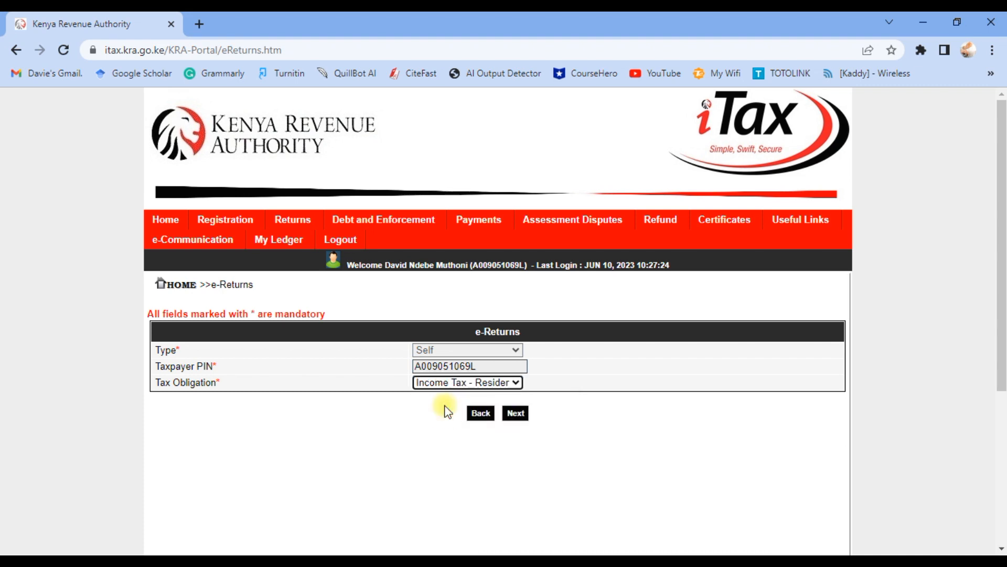
left_click(515, 414)
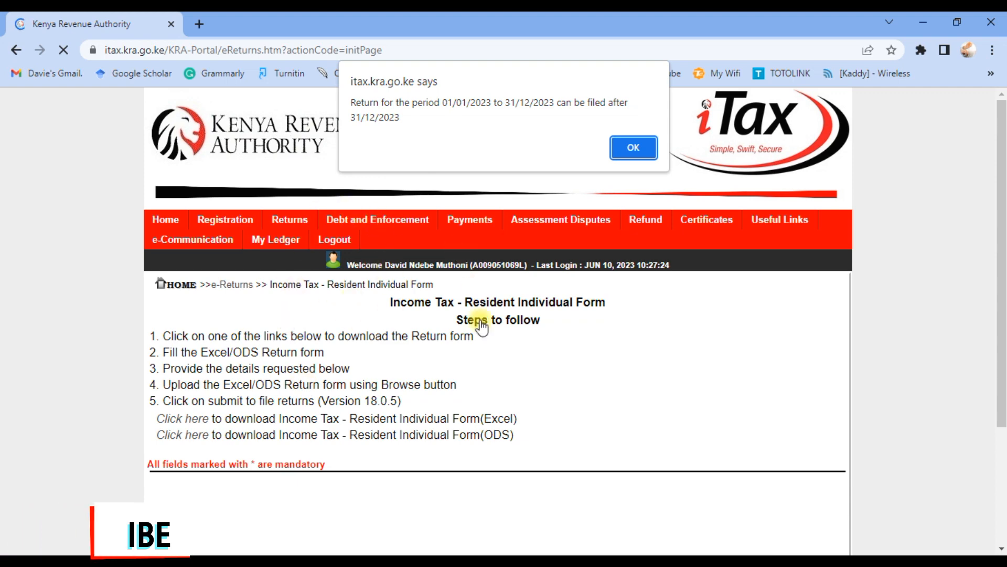
Dismiss the filing period alert and download the Income Tax - Resident Individual Excel form.
left_click(624, 151)
scroll(338, 348, "down", 4)
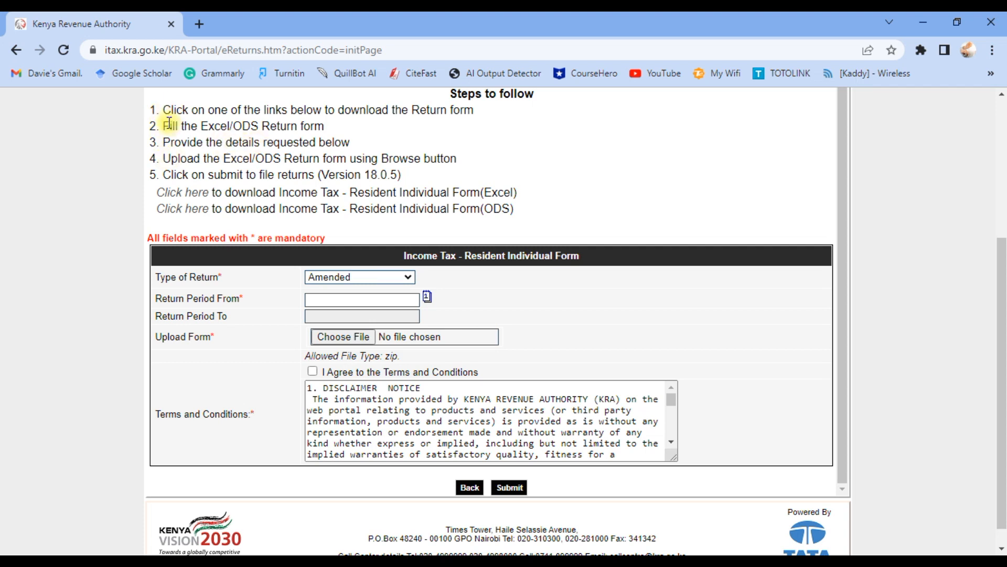
left_click(189, 196)
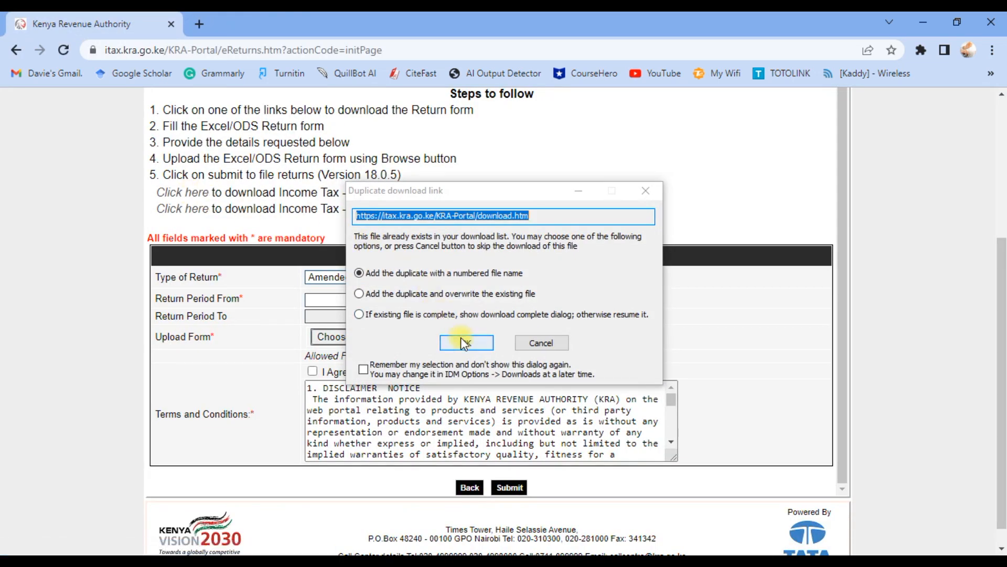
left_click(464, 342)
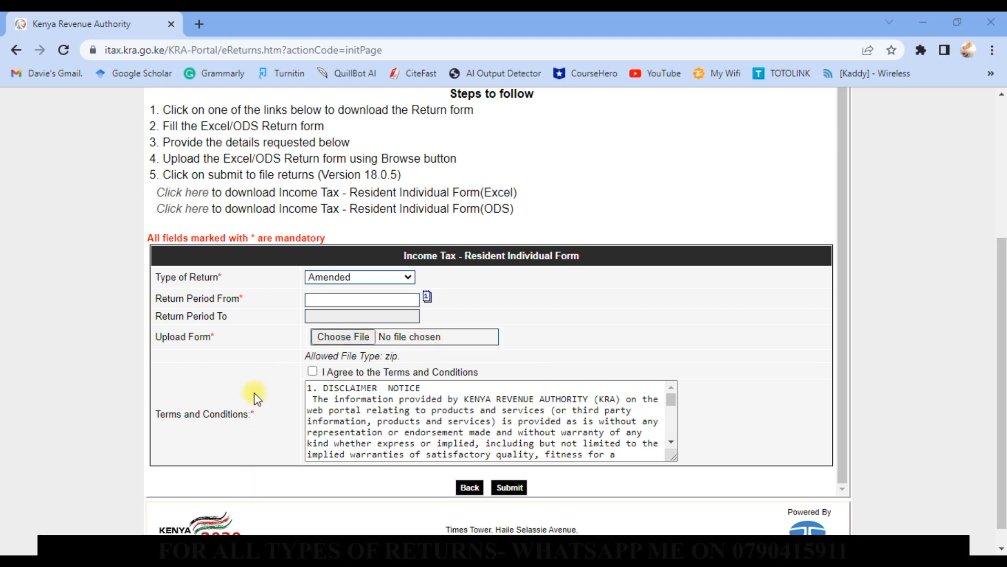
Open File Explorer, sort Downloads by date modified and open the Compressed folder.
key("super+e")
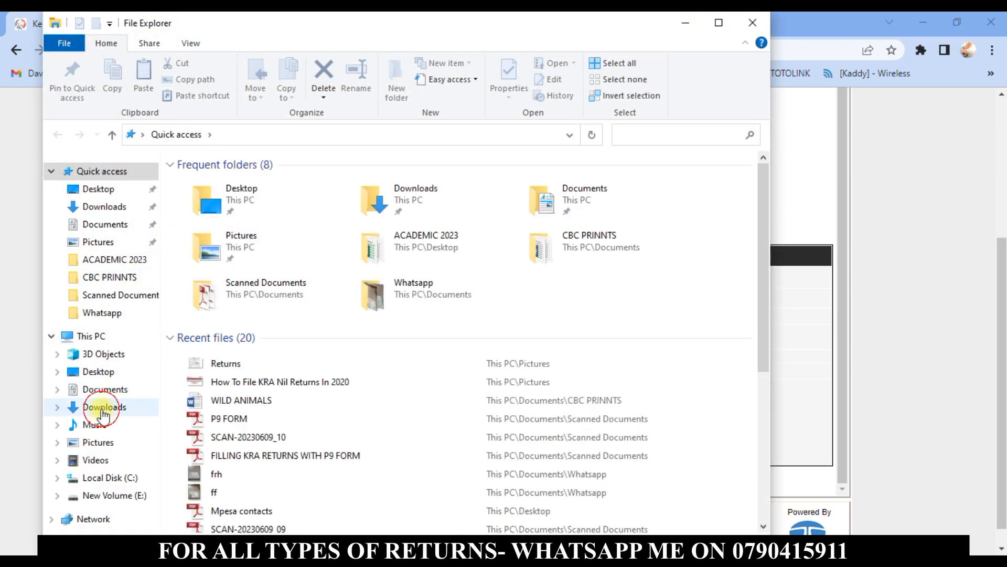
left_click(100, 407)
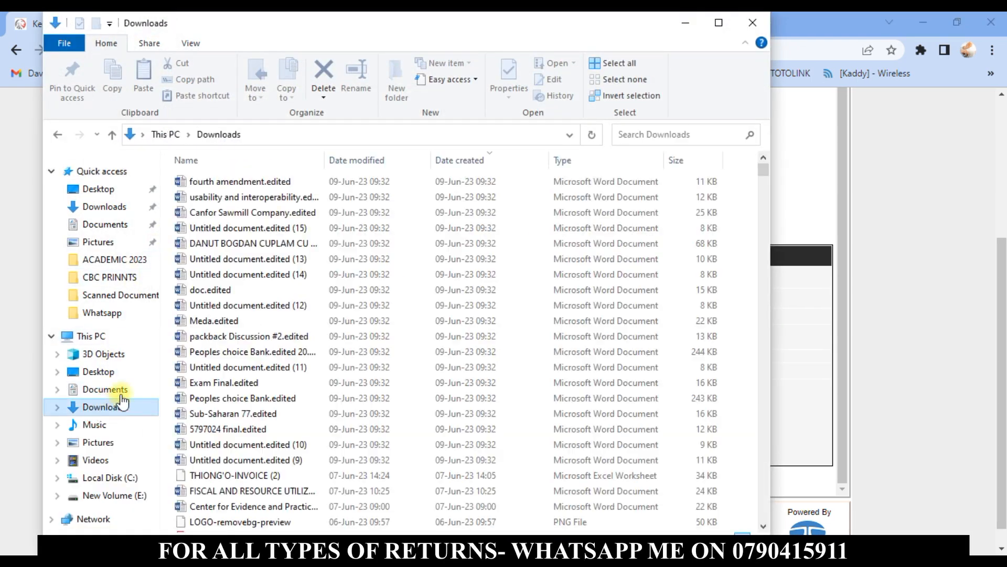
left_click(351, 157)
scroll(267, 260, "down", 20)
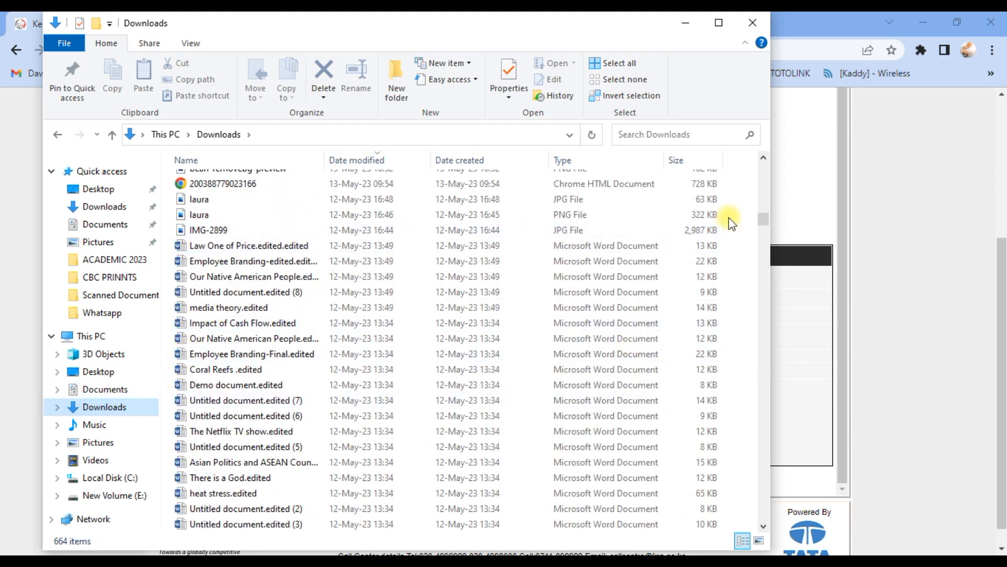
left_click_drag(769, 221, 715, 500)
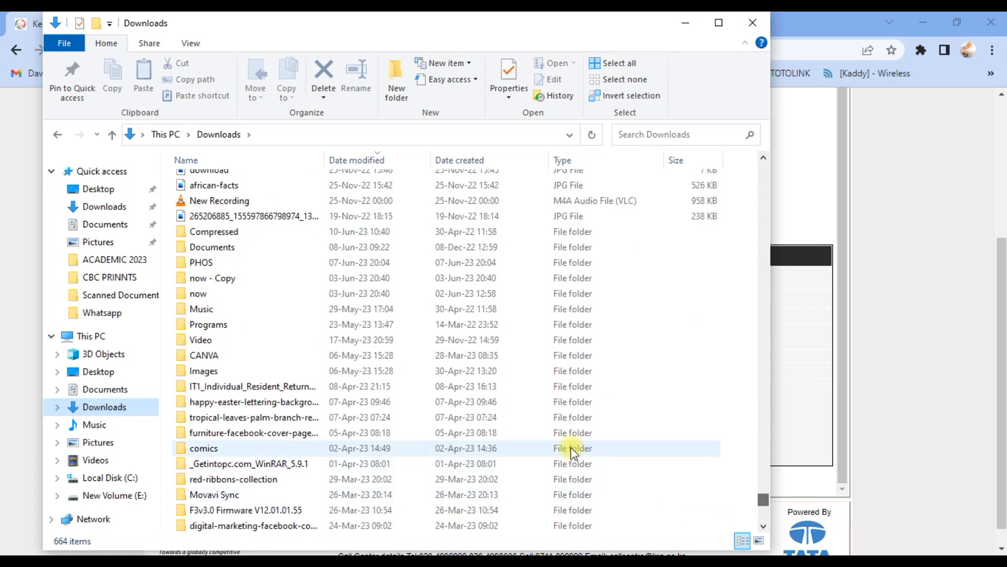
left_click(290, 234)
double_click(289, 242)
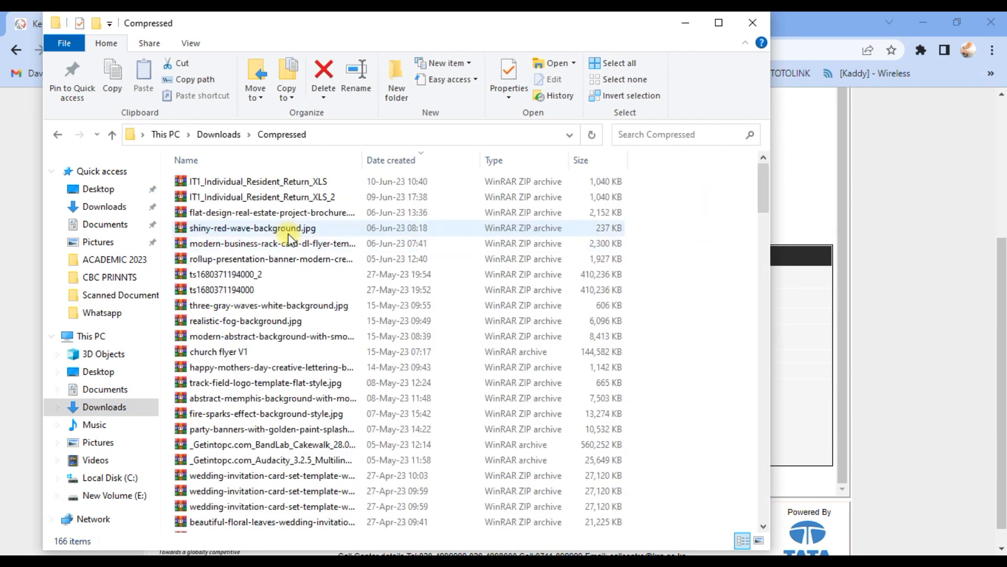
Try to extract the IT1_Individual_Resident_Return_XLS archive into its own folder.
left_click(238, 181)
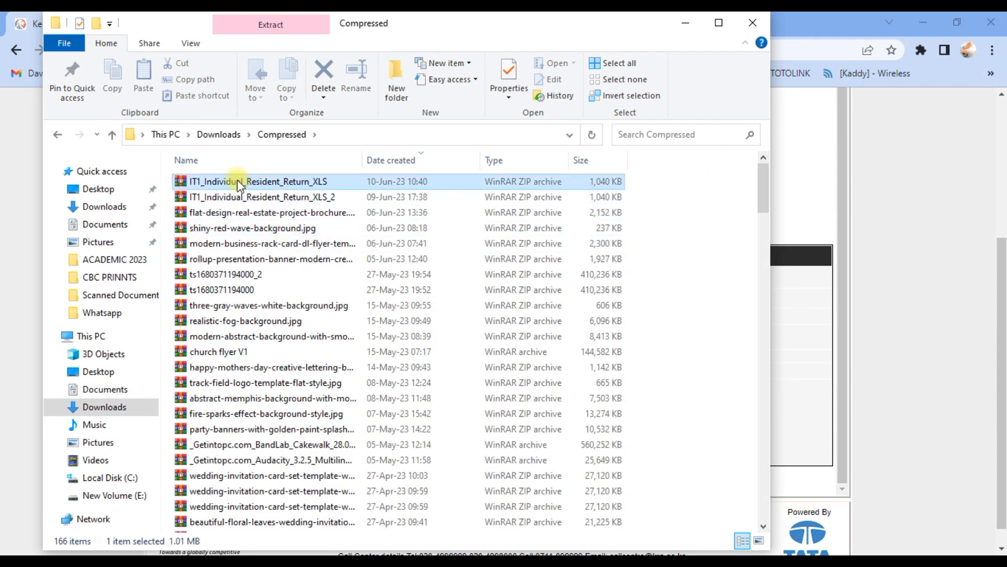
right_click(237, 181)
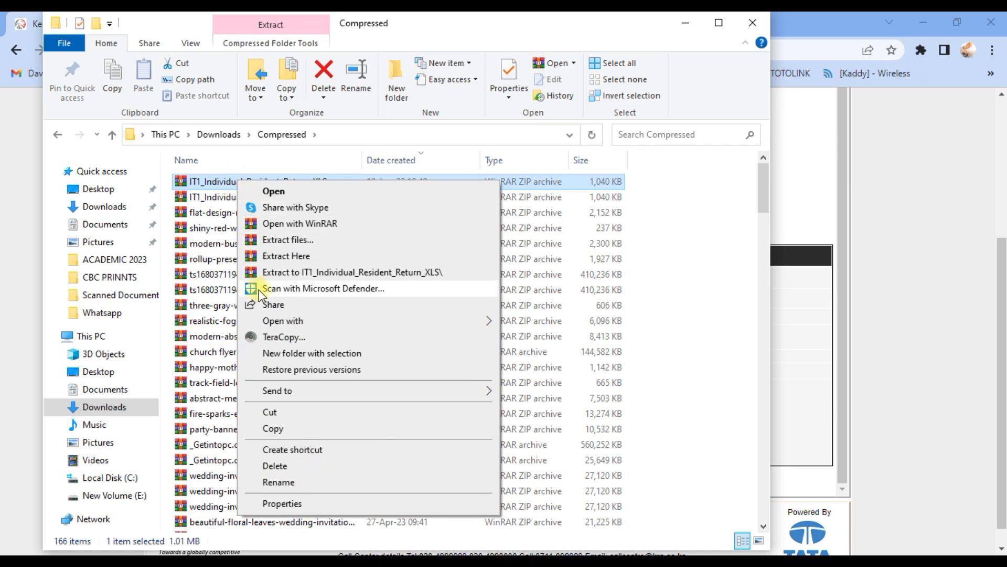
left_click(301, 272)
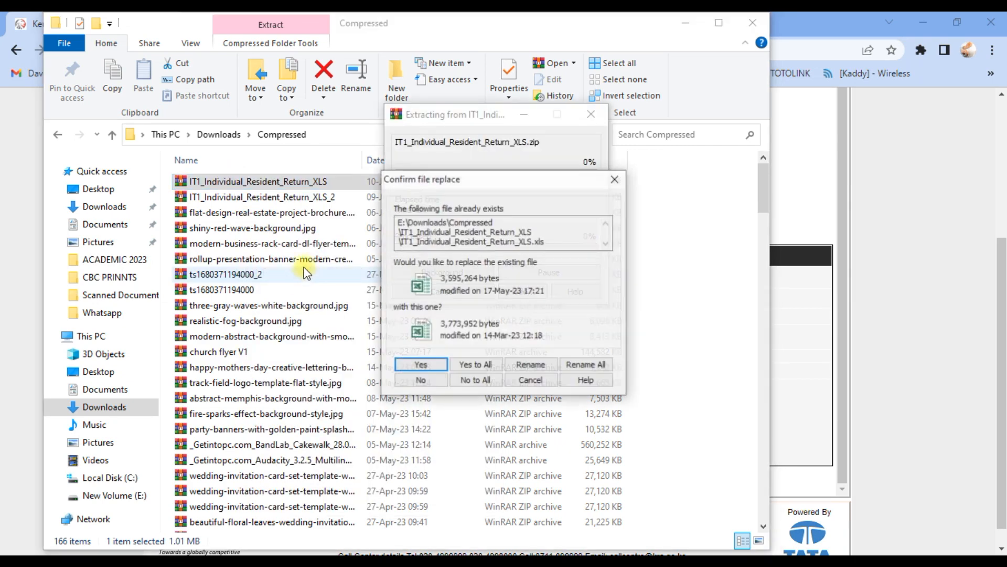
left_click(614, 177)
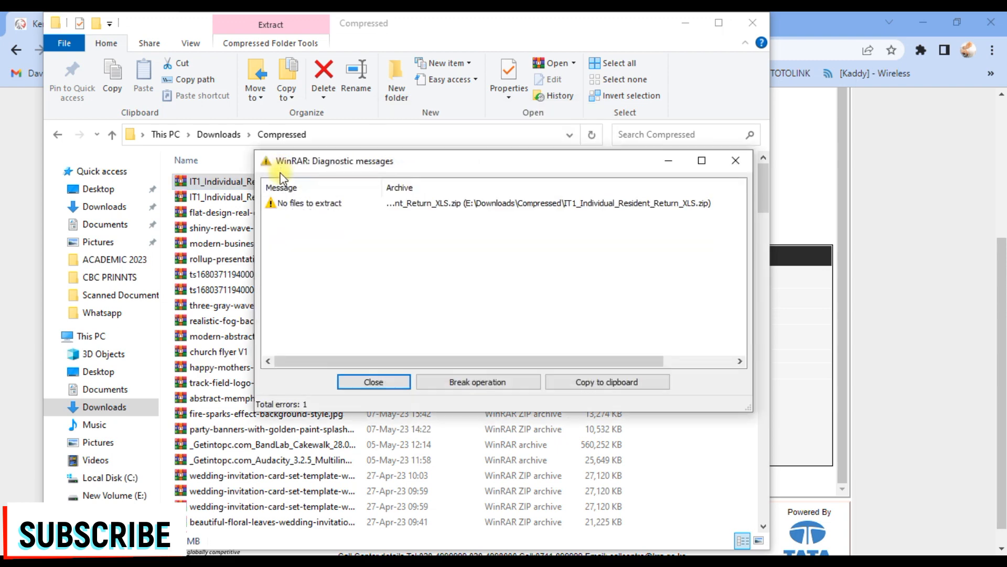
left_click(738, 163)
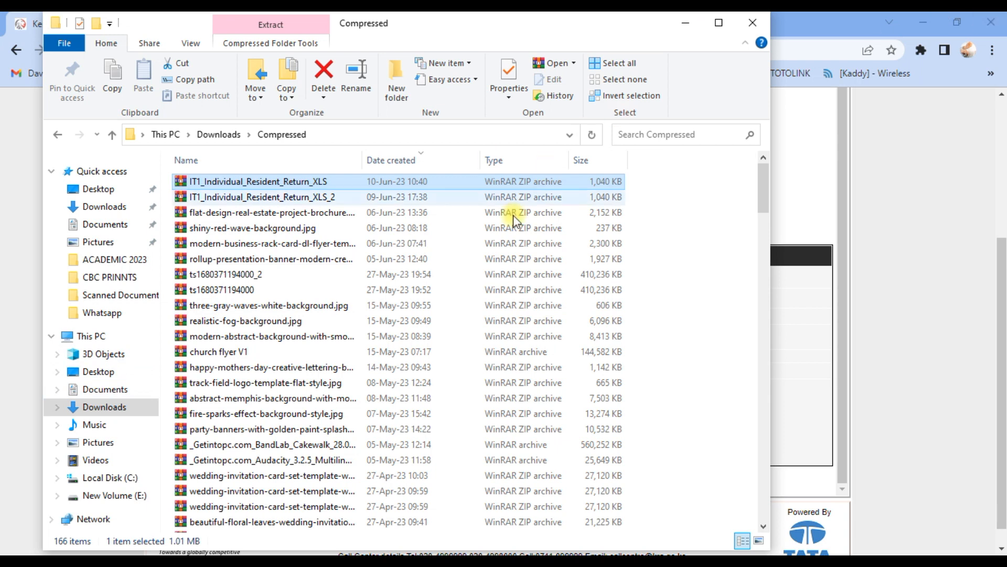
Move the IT1_Individual_Resident_Return_XLS archive into the Whatsapp folder and open that folder.
left_click(277, 181)
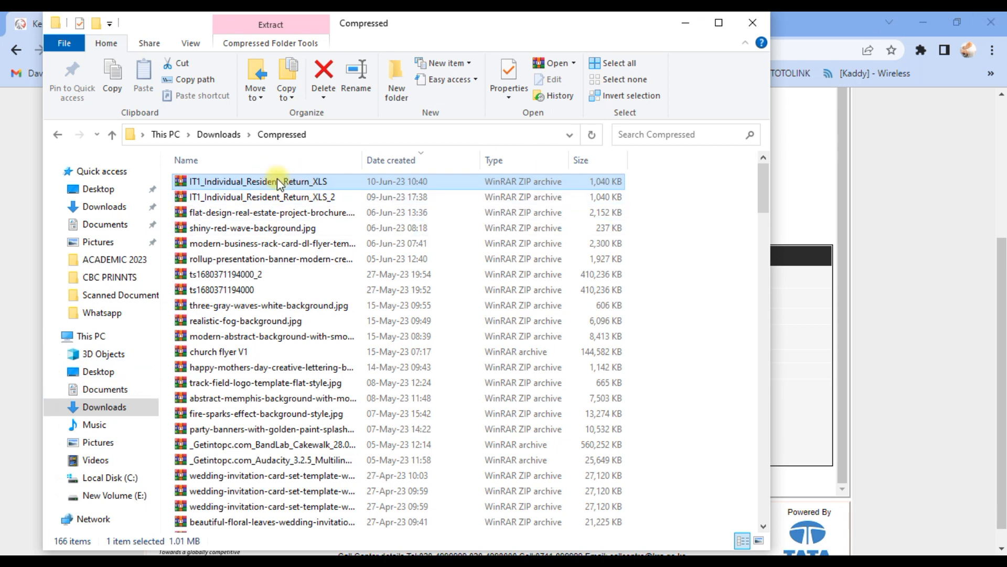
left_click(294, 228)
left_click(213, 181)
left_click_drag(237, 183, 117, 310)
left_click(115, 313)
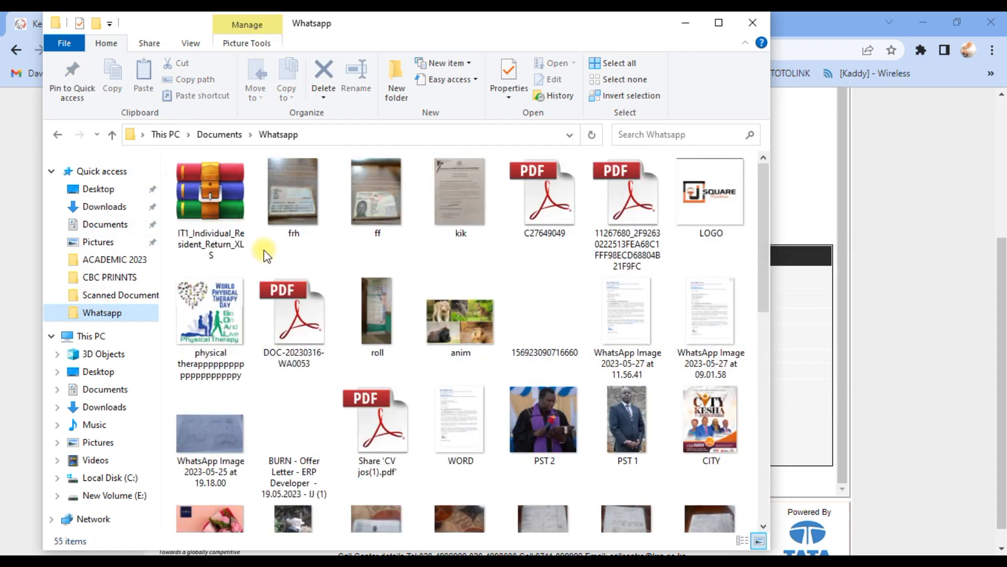
Extract the archive into an IT1_Individual_Resident_Return_XLS folder.
left_click(201, 200)
right_click(201, 200)
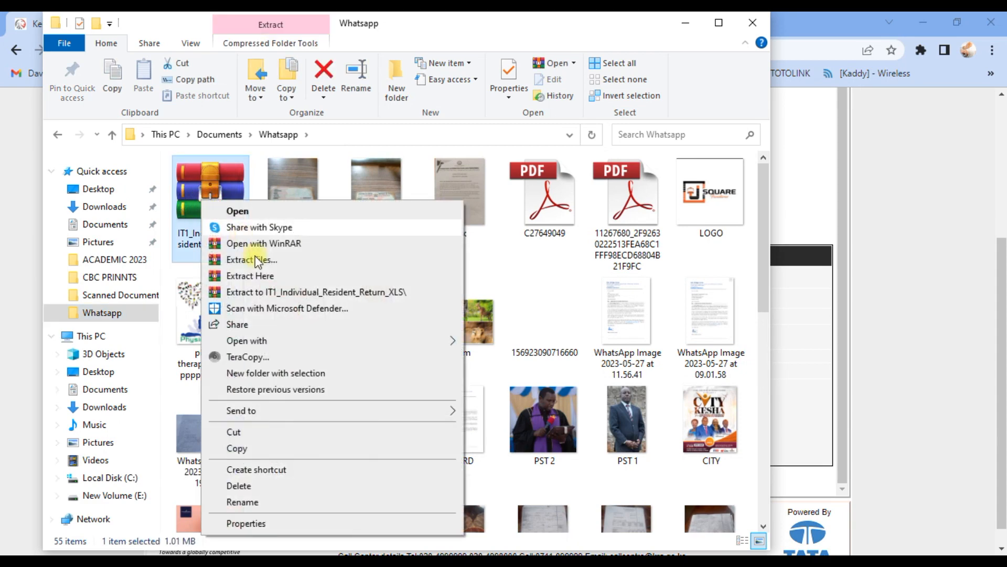
left_click(283, 292)
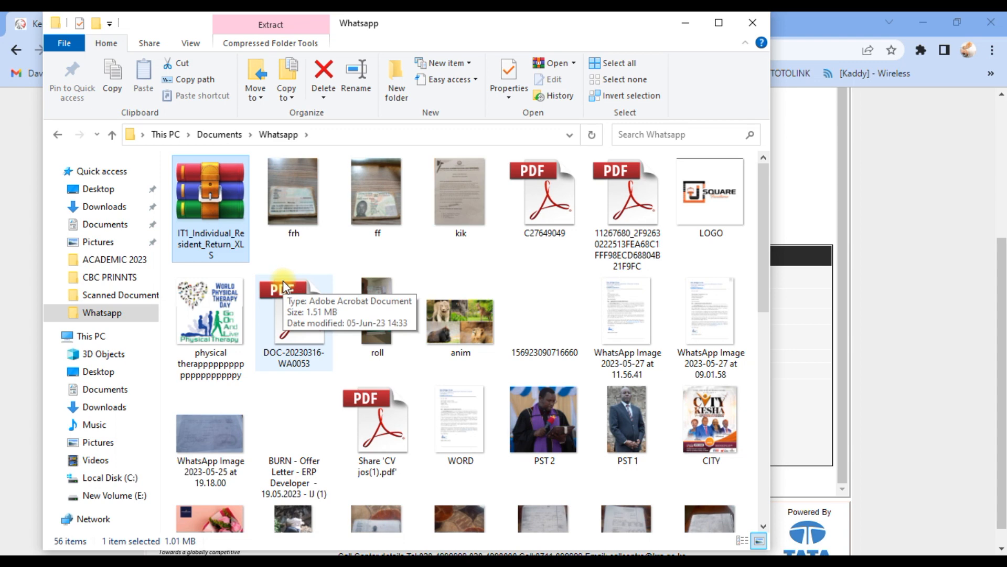
Open the extracted IT1_Individual_Resident_Return_XLS workbook and maximise the Excel window.
scroll(392, 254, "down", 10)
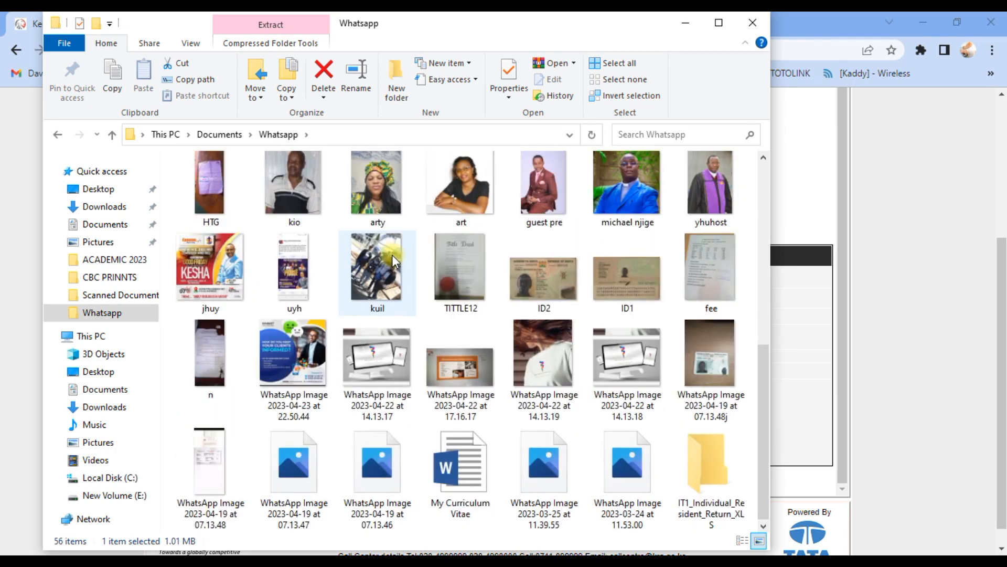
double_click(712, 457)
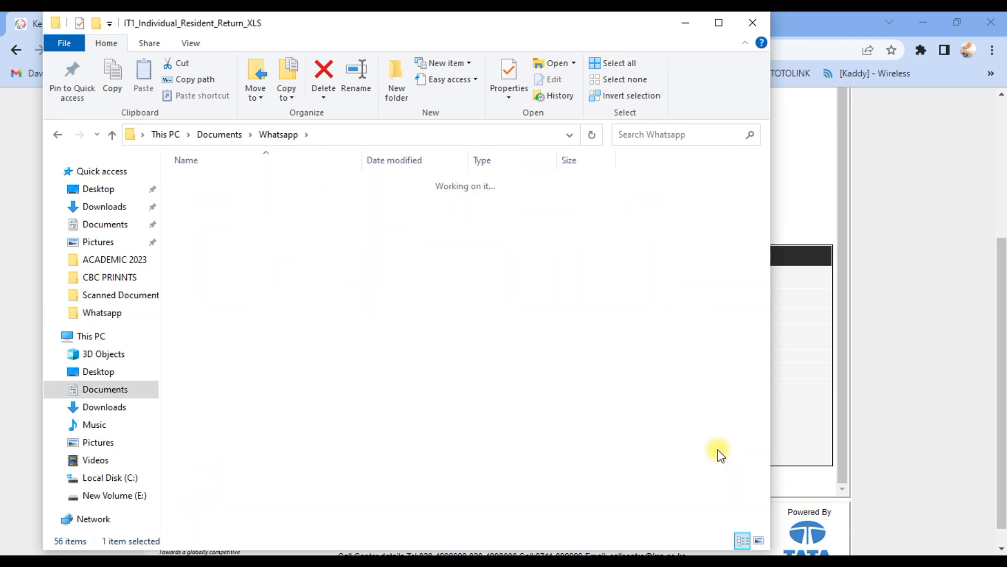
left_click(221, 180)
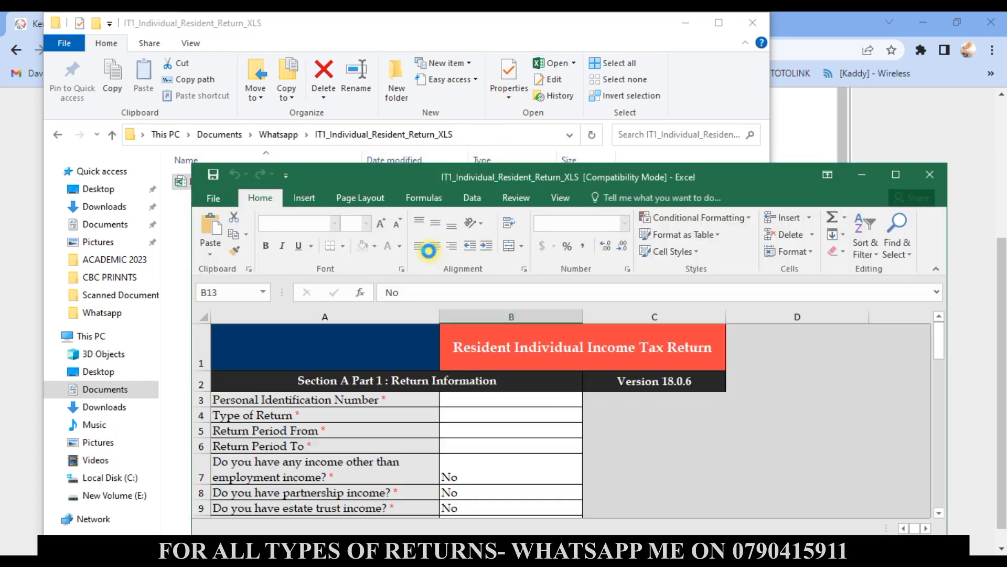
left_click(886, 174)
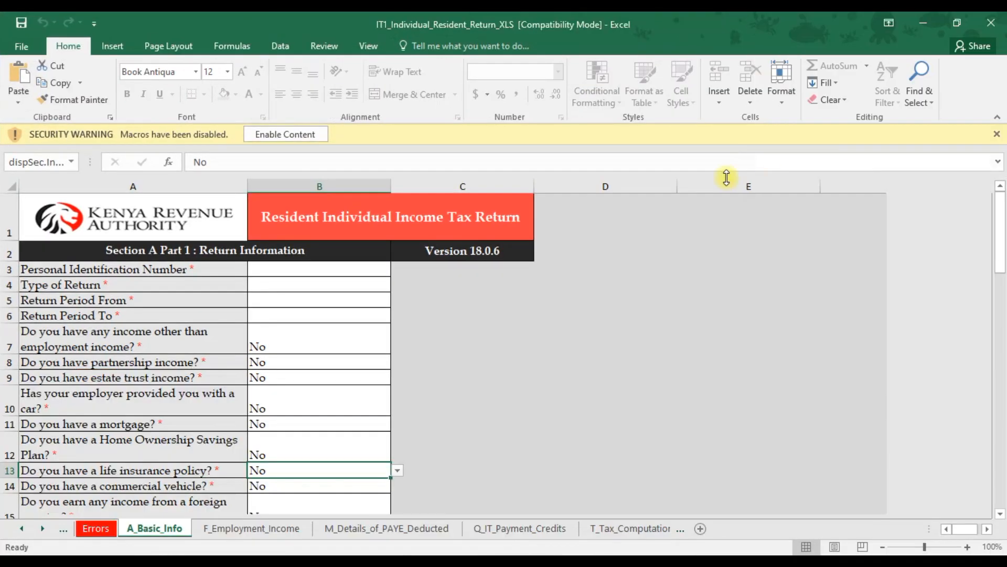
Enable the workbook's macros, dismiss the notice, and select the Personal Identification Number cell.
left_click(304, 134)
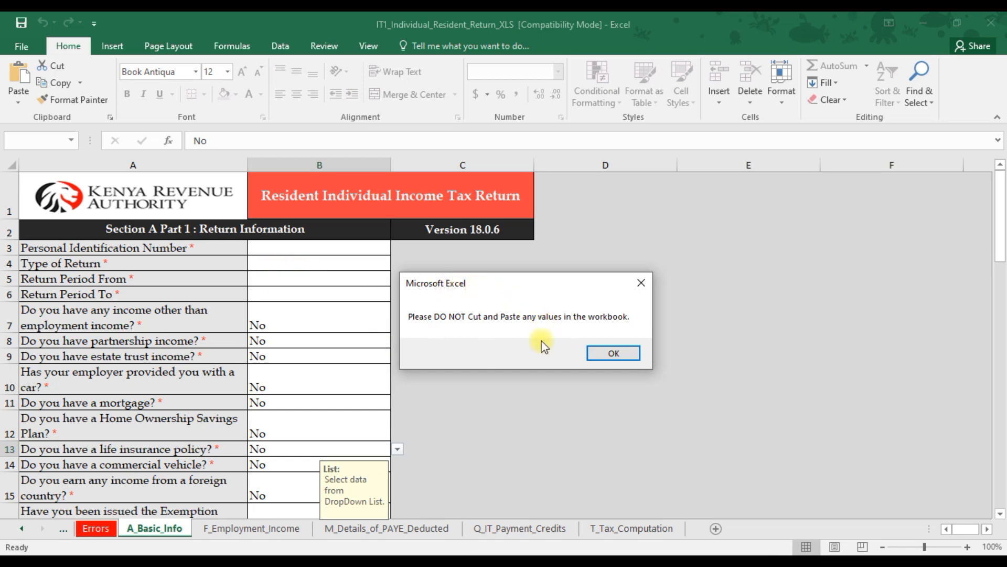
left_click(609, 352)
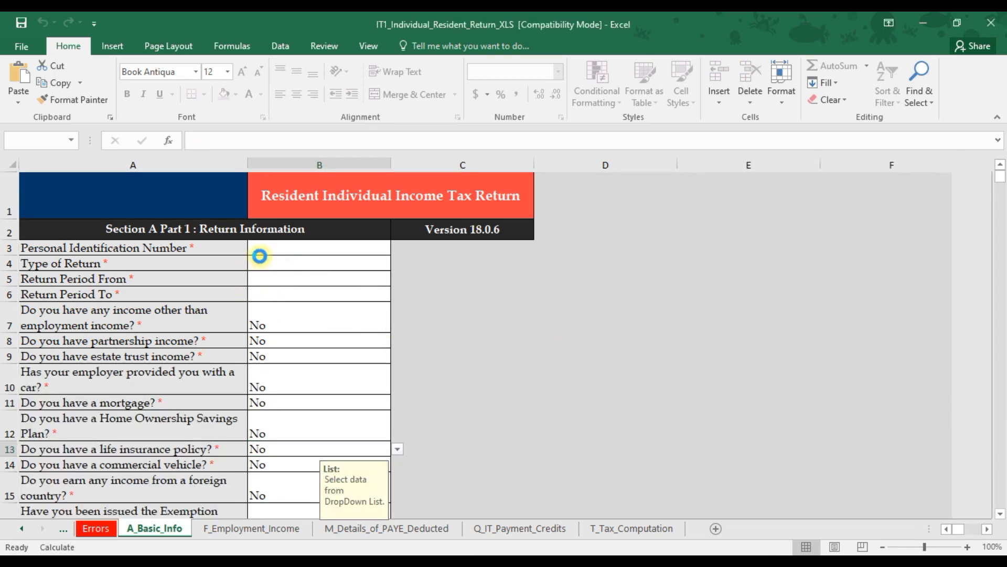
left_click(285, 246)
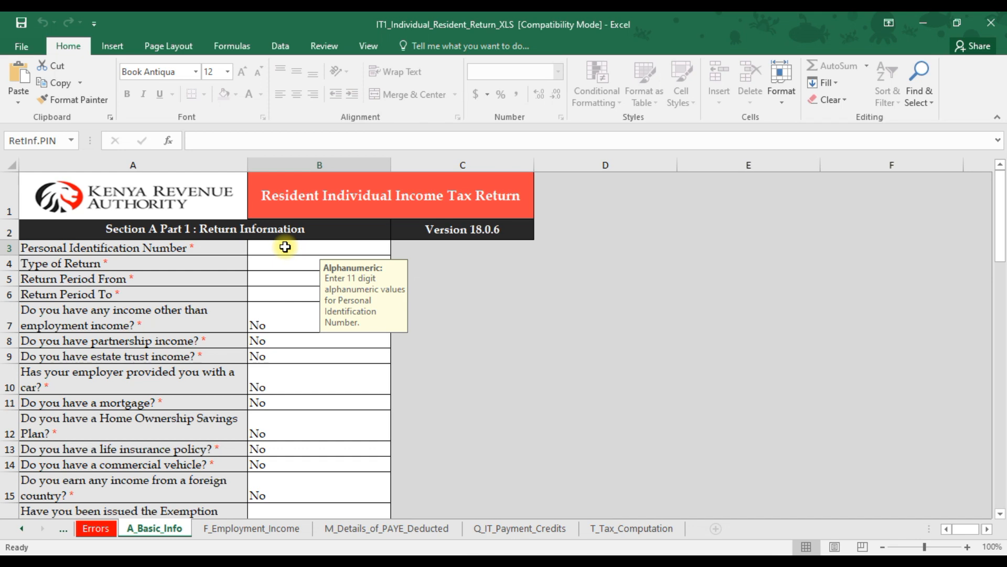
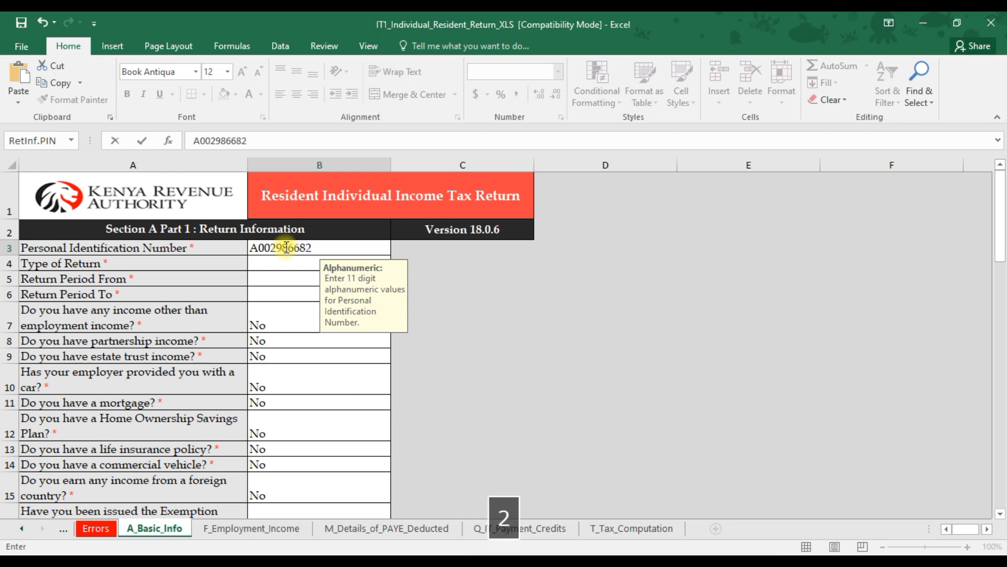
Enter the taxpayer's Personal Identification Number in the return information section.
left_click(292, 263)
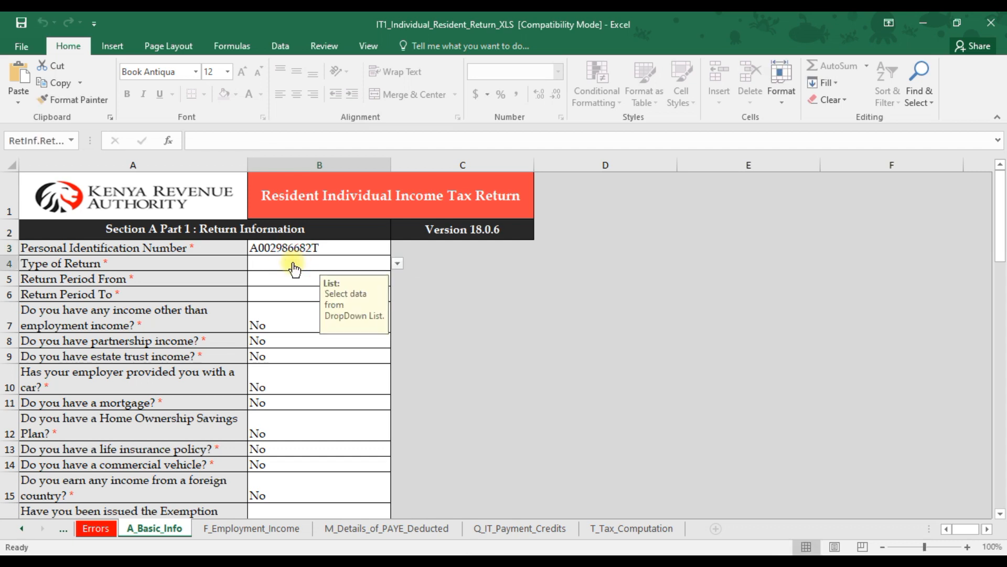
type("01/01/")
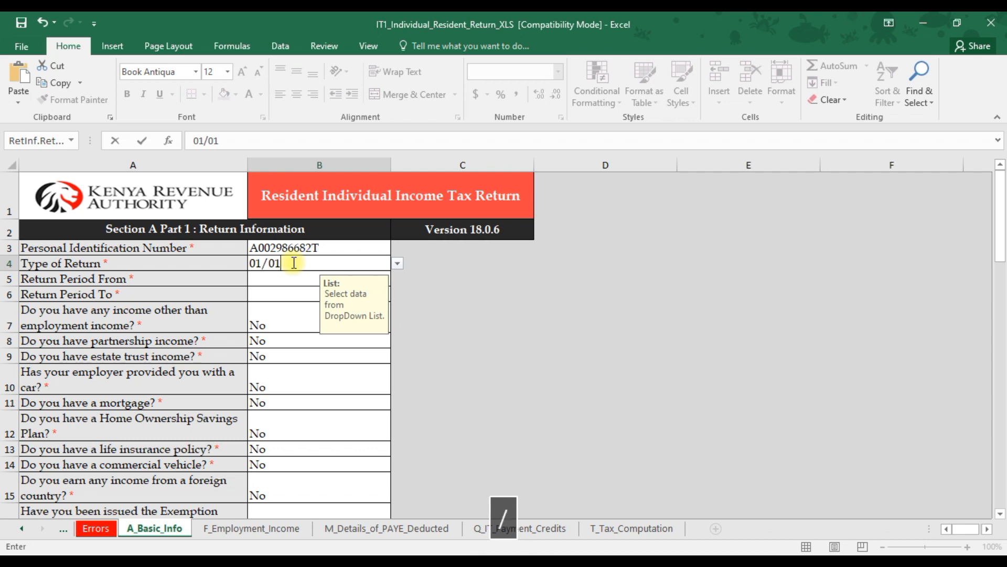
type("2022")
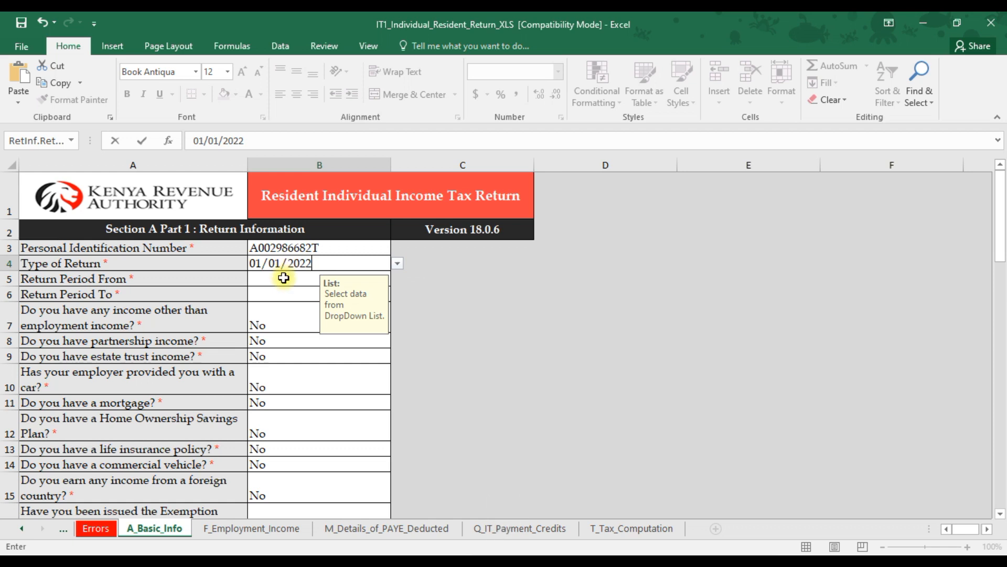
left_click(285, 276)
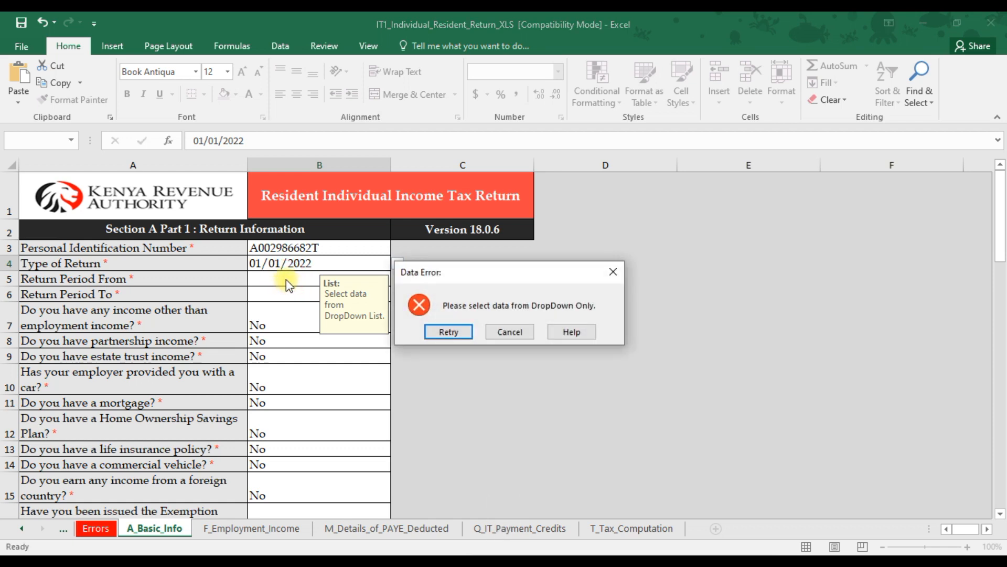
left_click(513, 329)
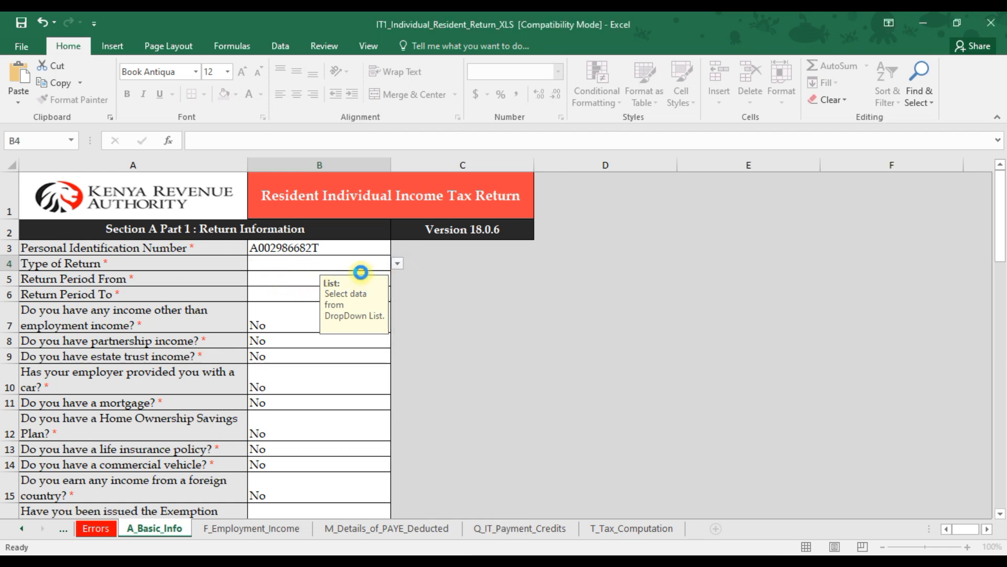
Set the Type of Return to Original.
left_click(398, 264)
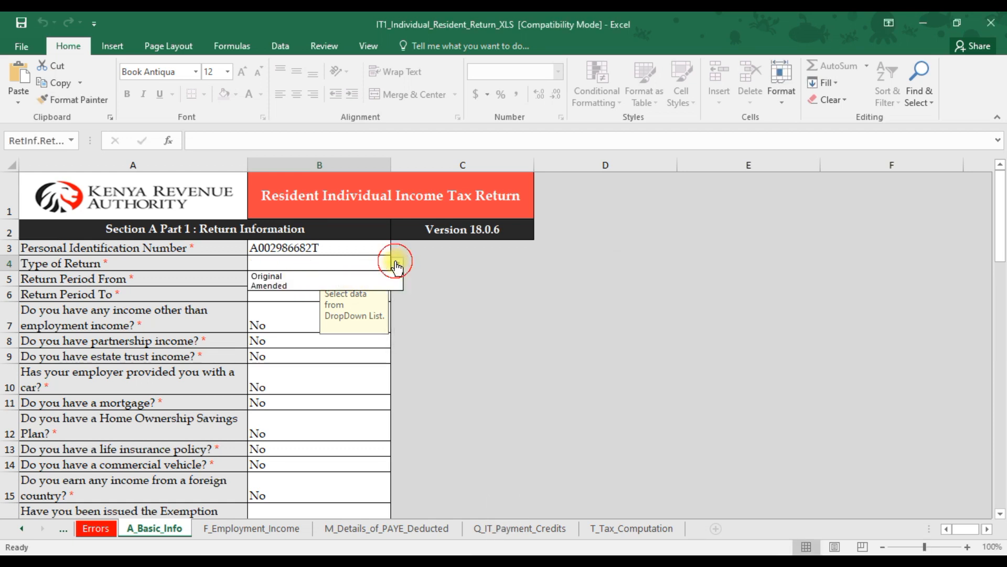
left_click(309, 277)
left_click(282, 281)
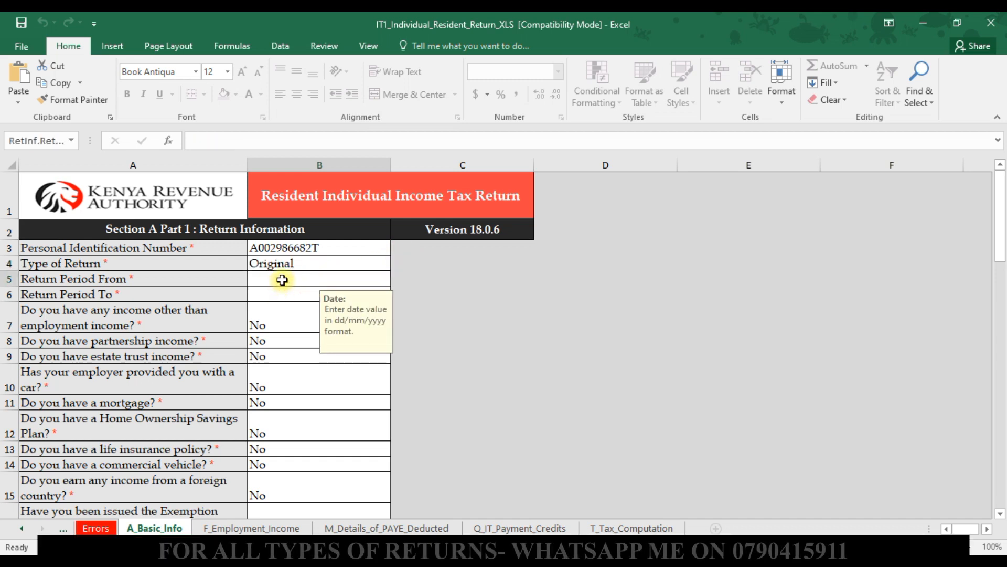
Enter 01/01/2022 as the Return Period From date.
type("01")
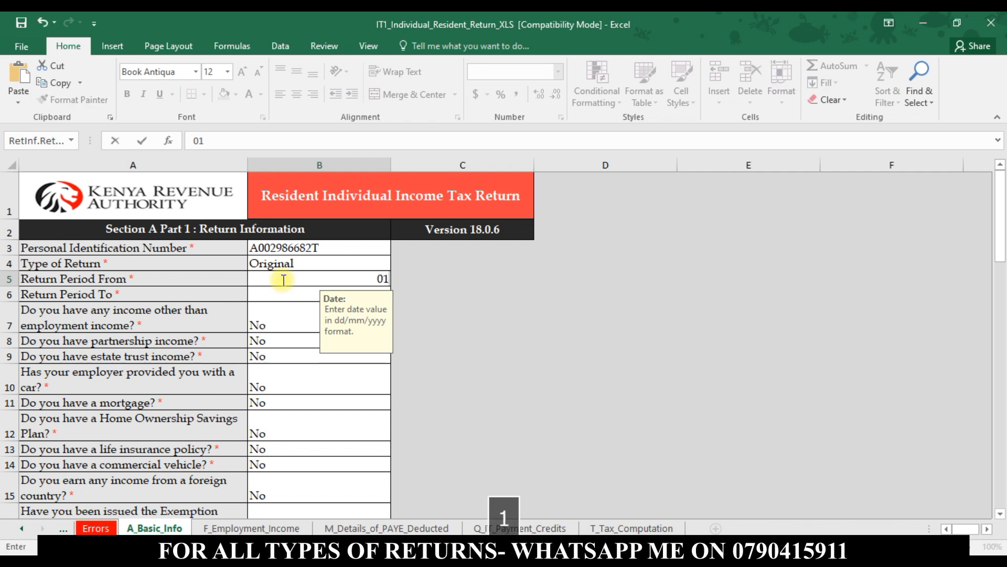
type("/01")
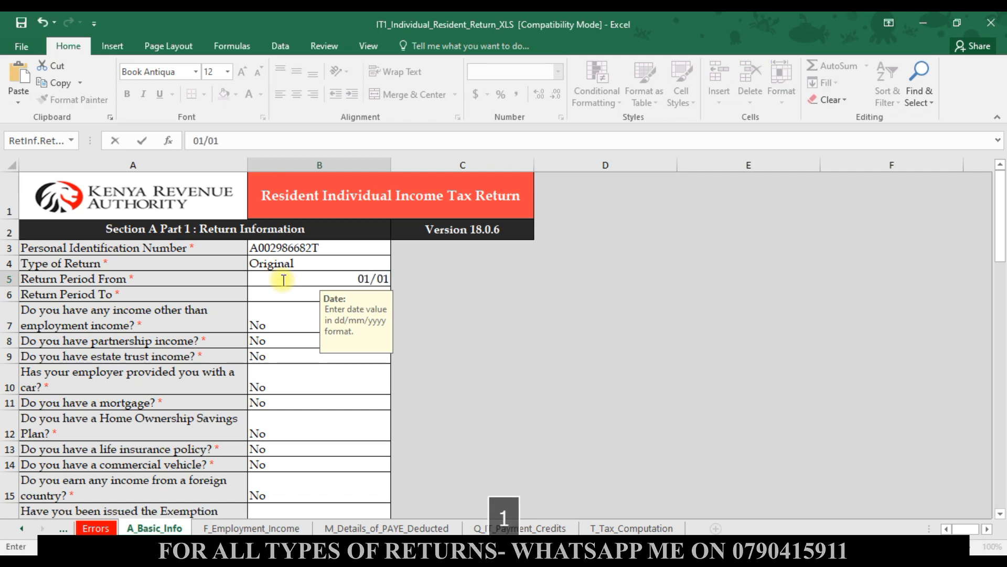
type("/2022")
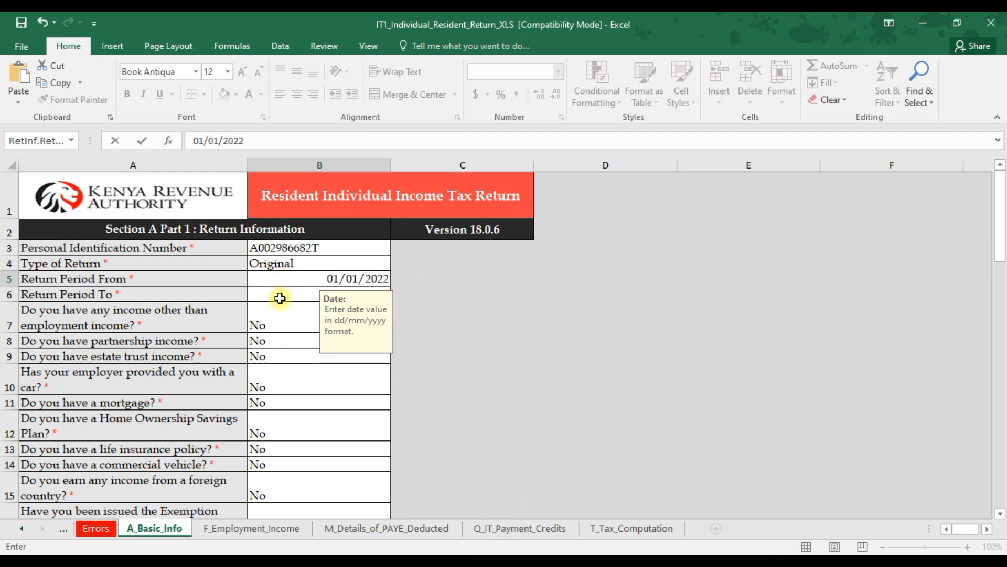
left_click(282, 294)
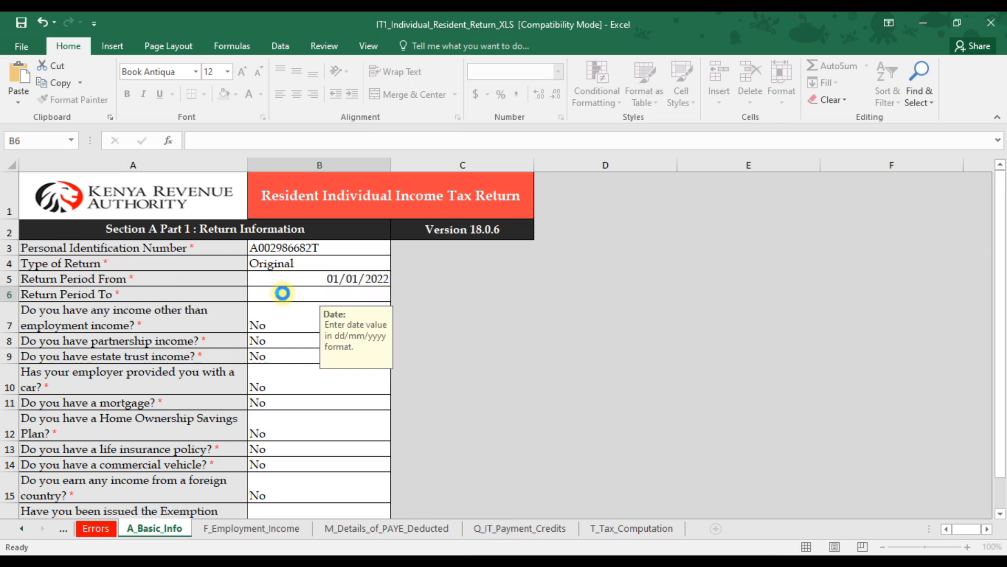
key("Up")
type("31")
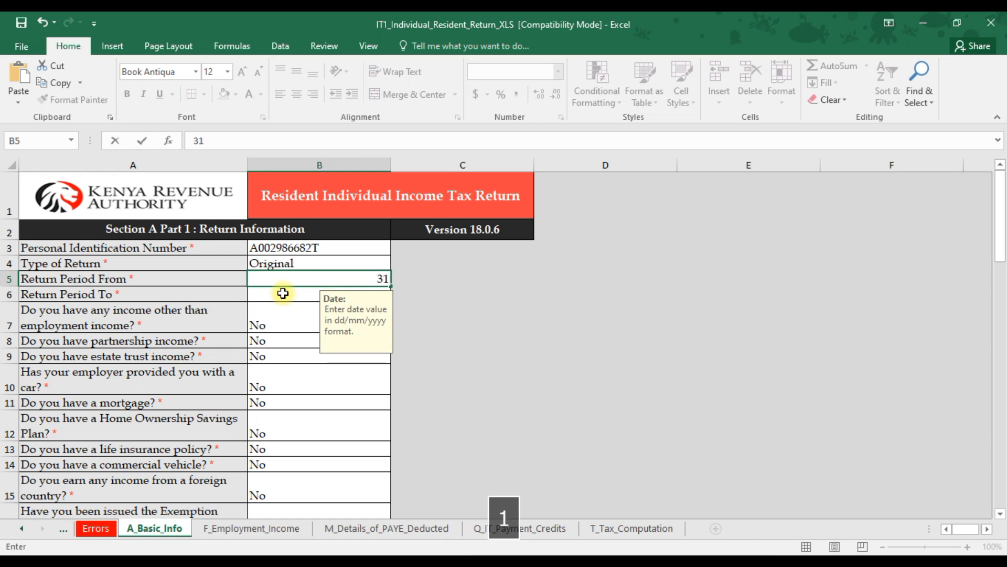
key("BackSpace")
type("01/01/2022")
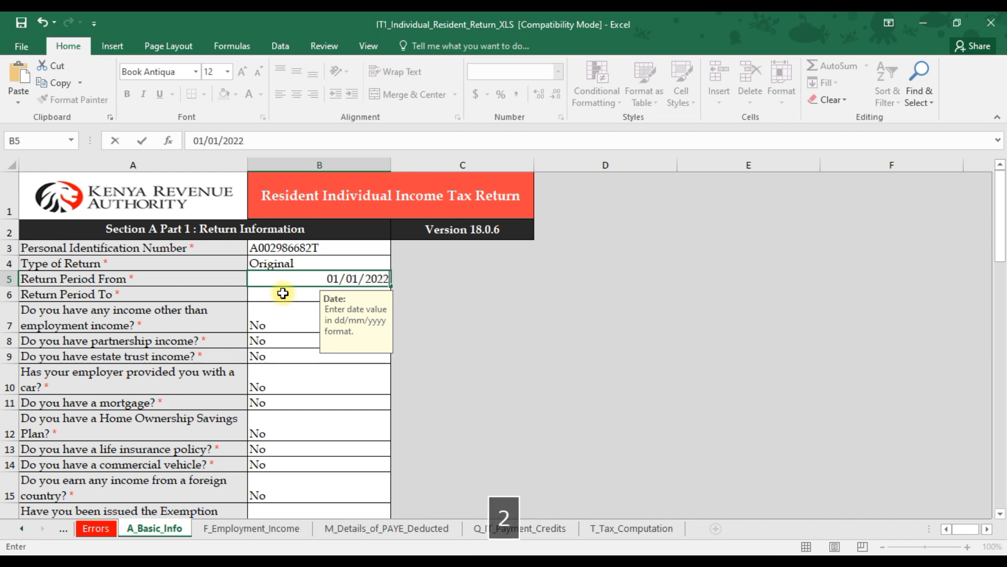
left_click(283, 293)
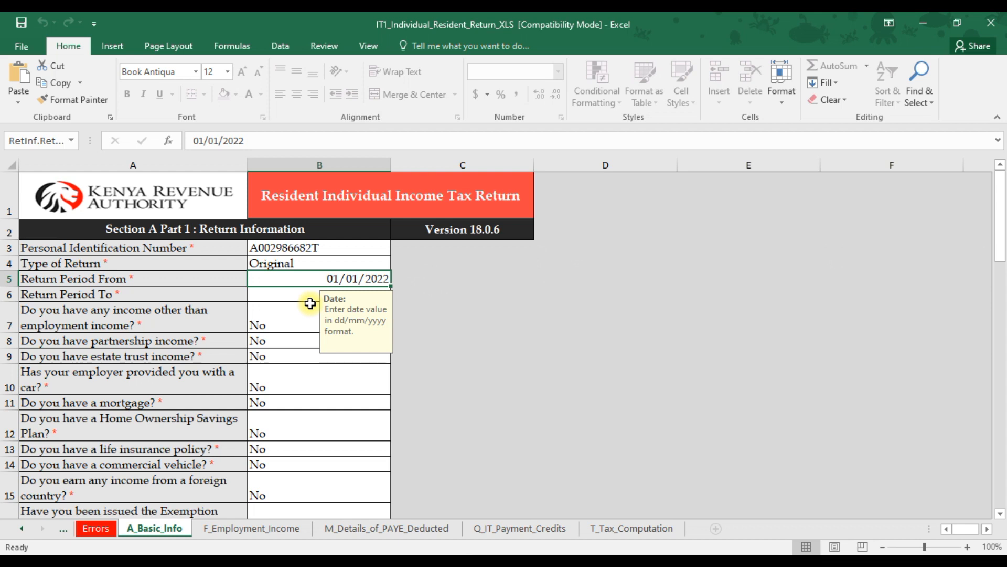
Enter 31/12/2022 as the Return Period To date.
left_click(310, 297)
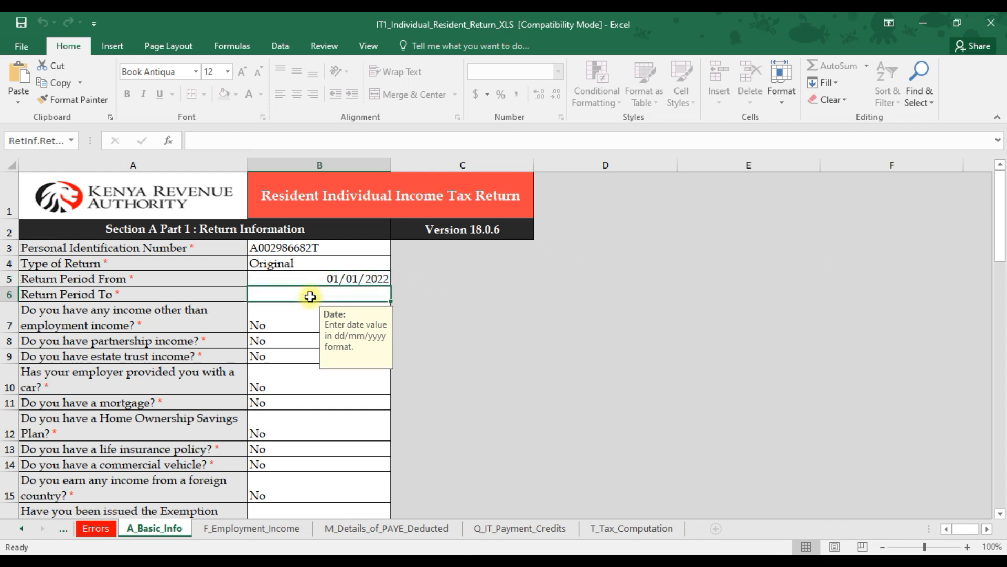
type("31/")
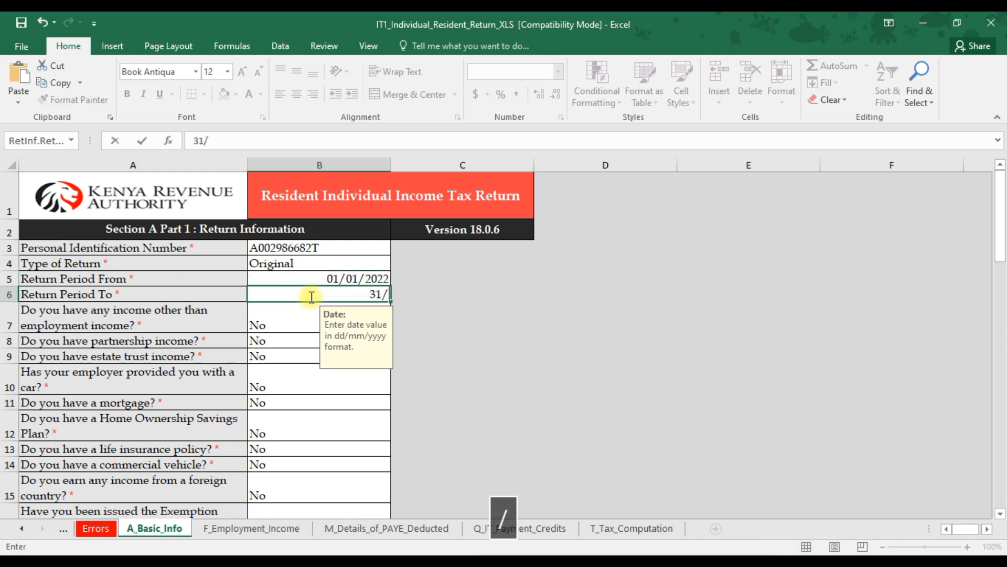
type("12/2022")
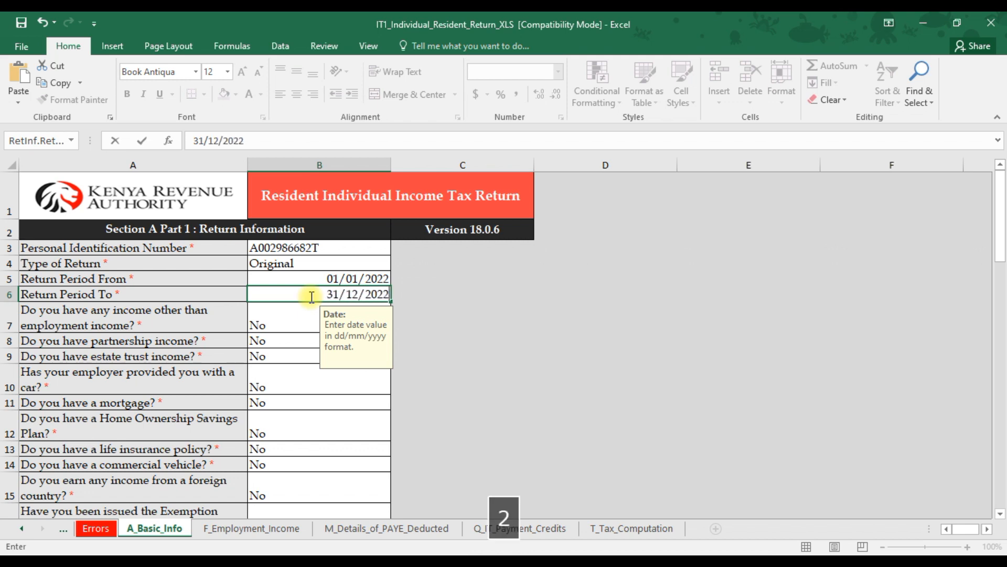
key("Return")
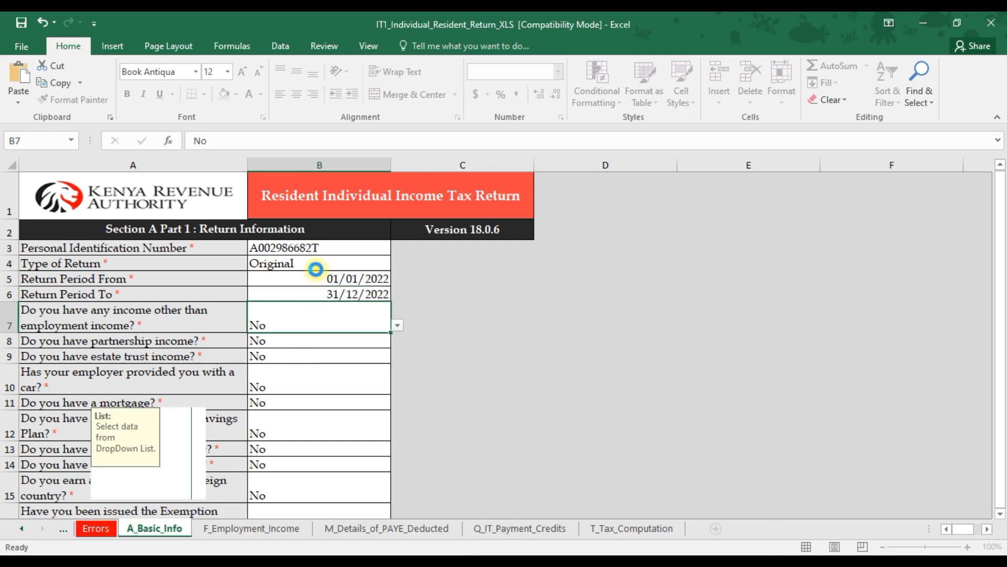
key("Up")
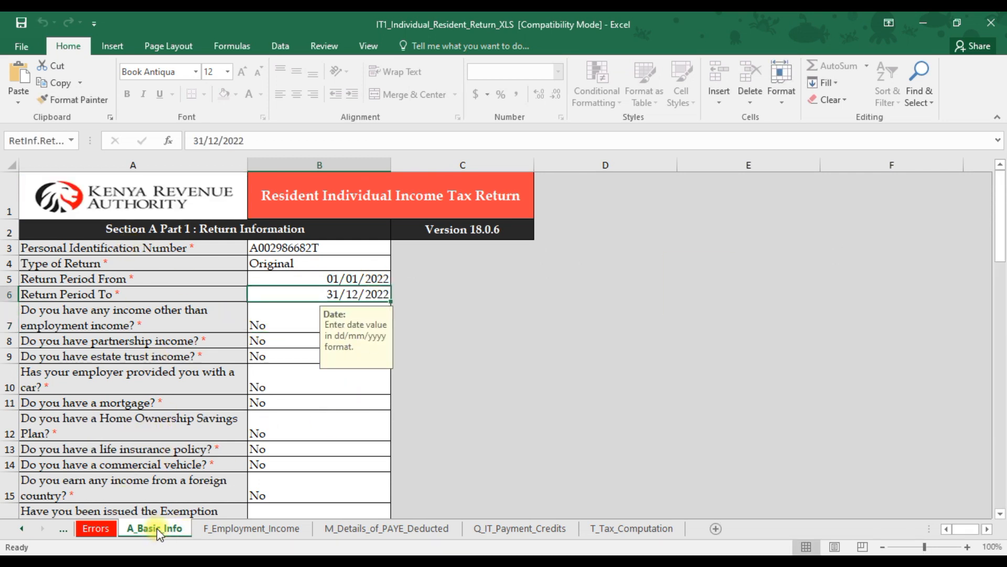
Open the employment income sheet and enter the employer's PIN in the first self employment row.
left_click(221, 528)
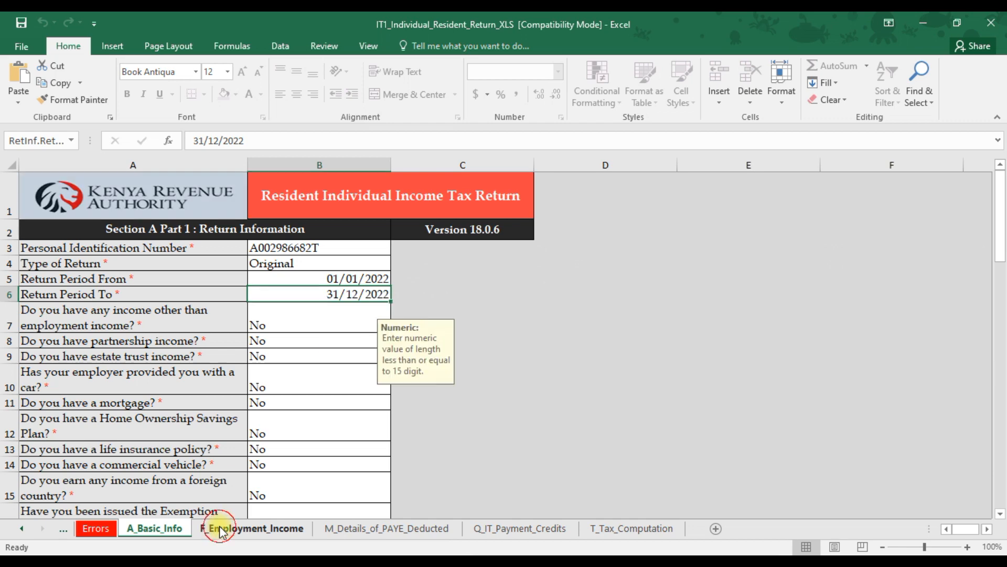
left_click(109, 296)
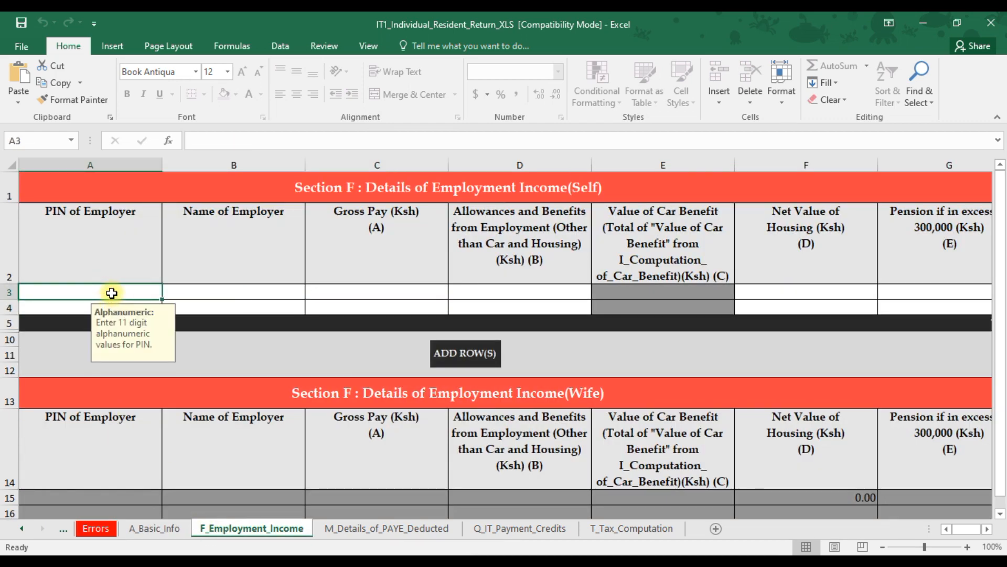
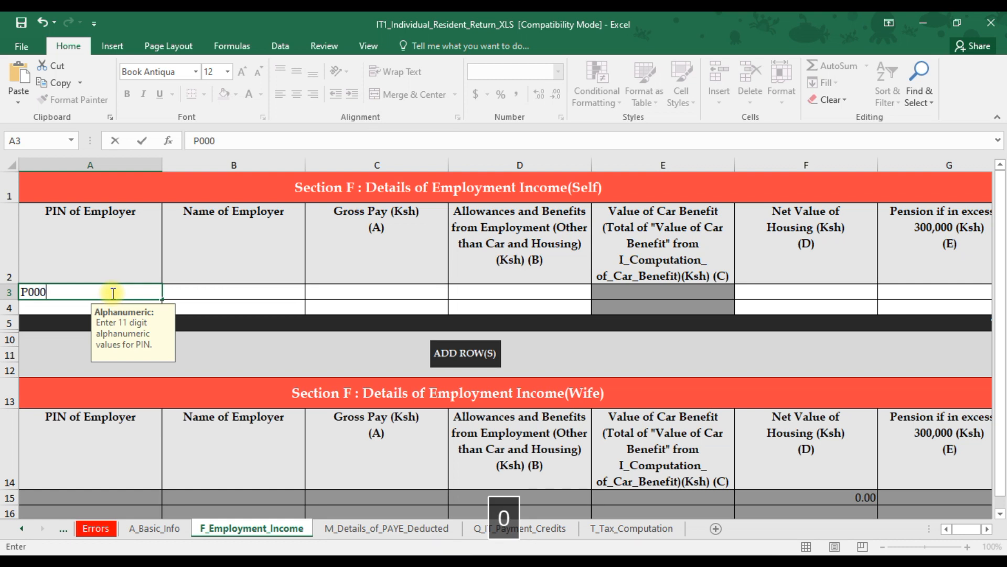
left_click(119, 292)
Refer to the P9 form and enter RANDON PLC as the Name of Employer.
left_click(341, 561)
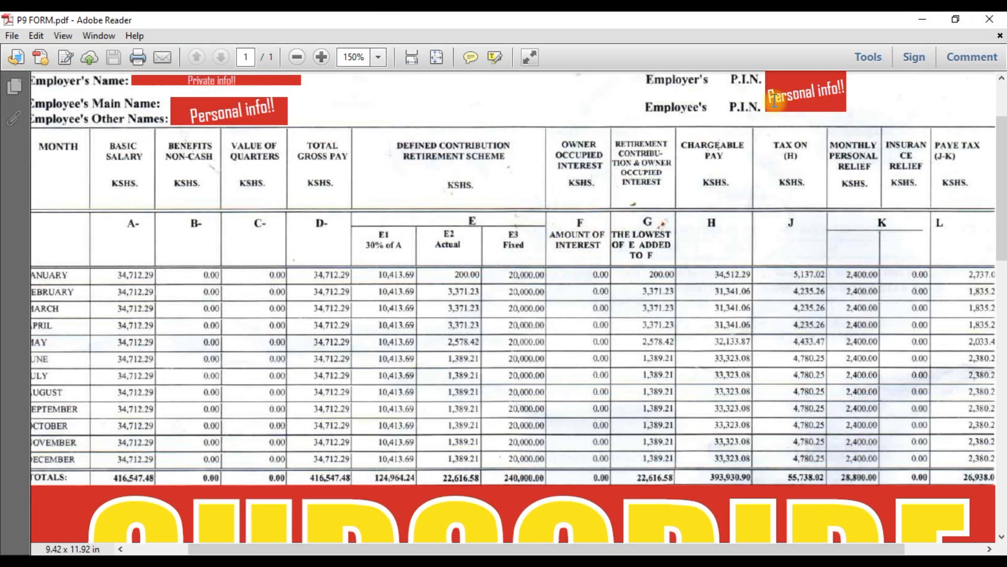
scroll(776, 108, "up", 3)
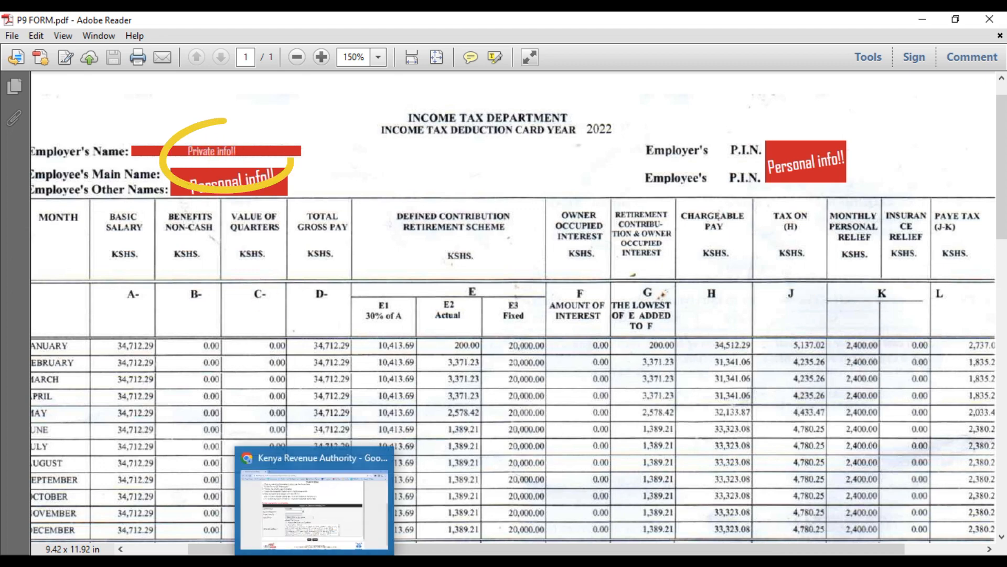
left_click(293, 560)
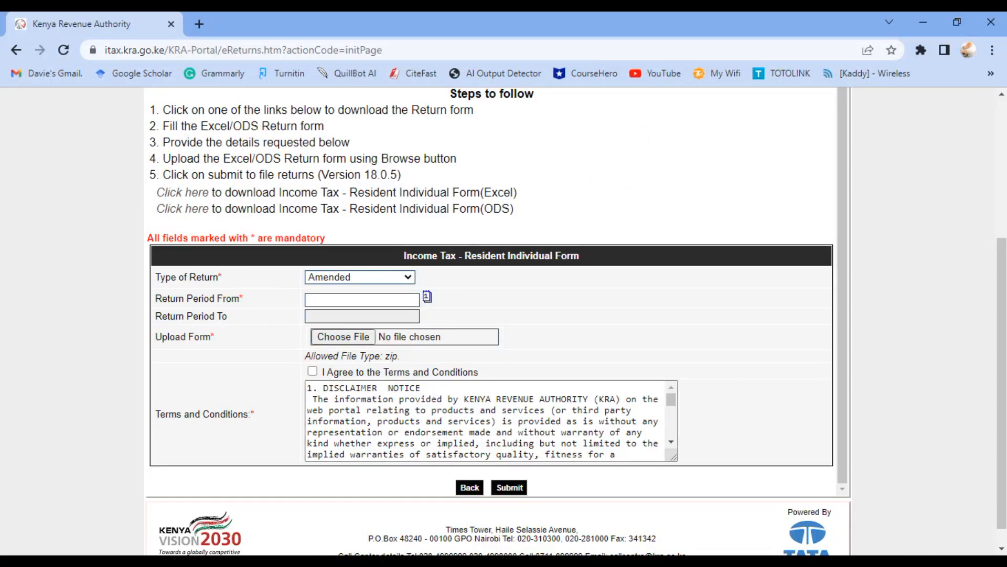
left_click(423, 561)
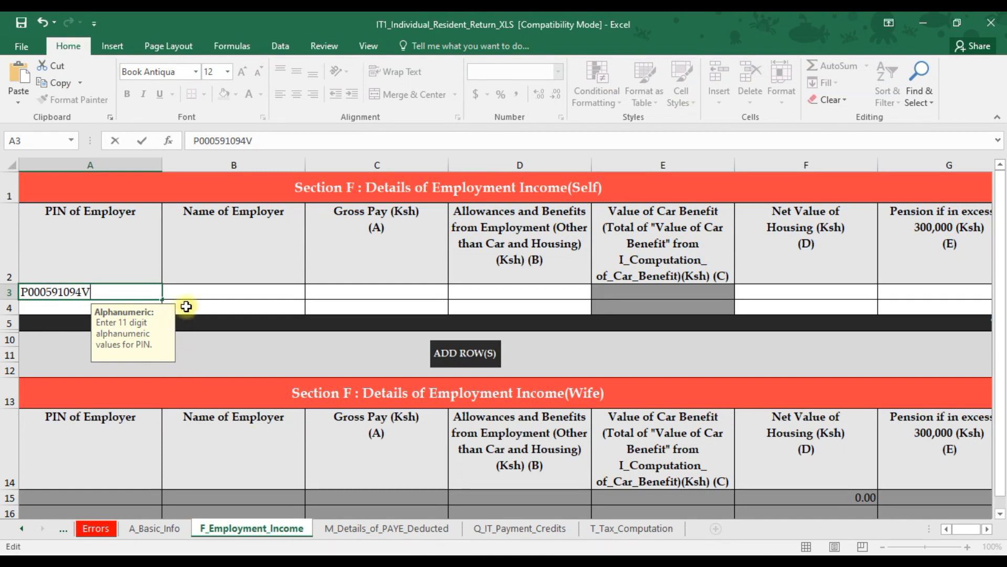
left_click(204, 290)
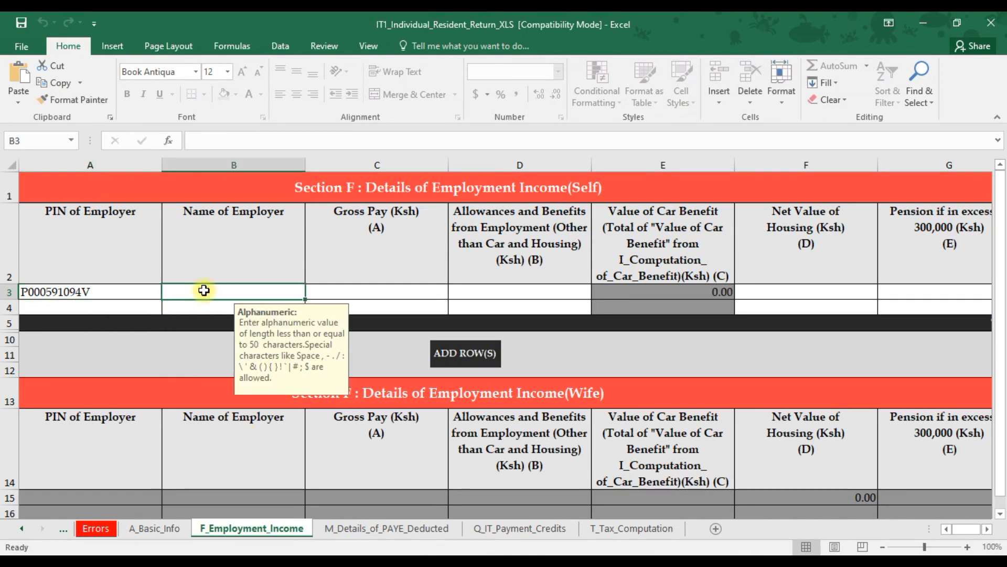
type("R")
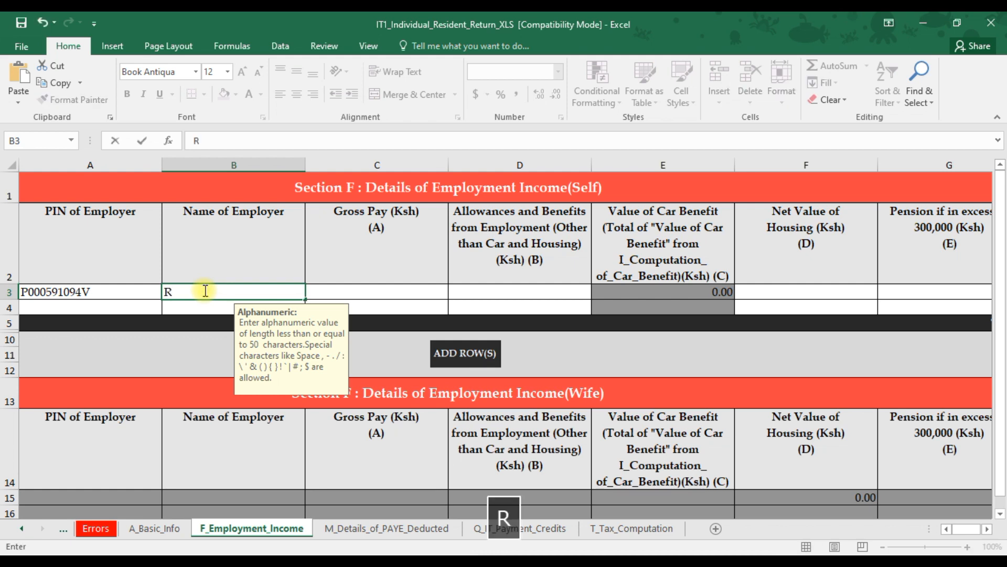
type("ANDON PLT")
key("BackSpace")
type("C")
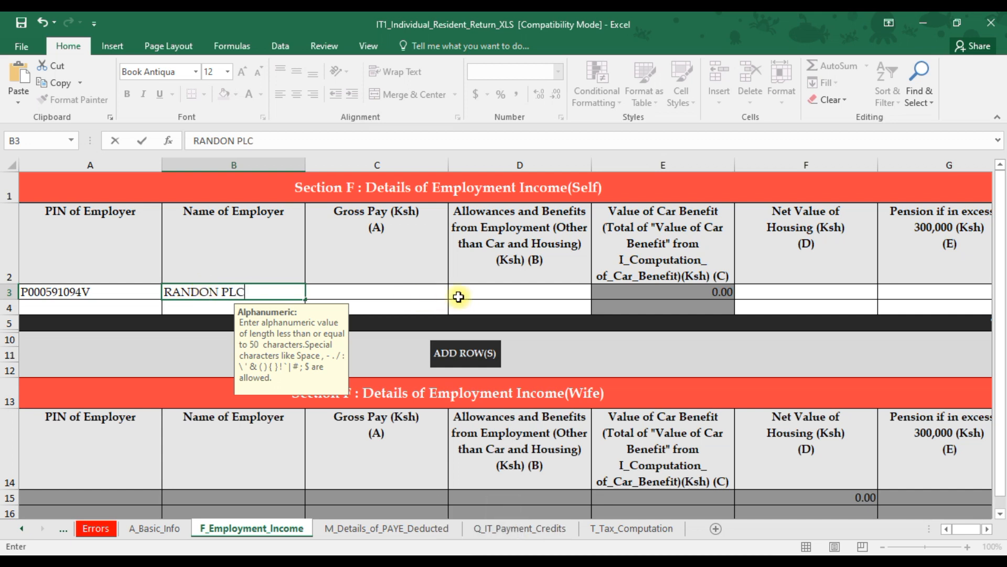
left_click(414, 293)
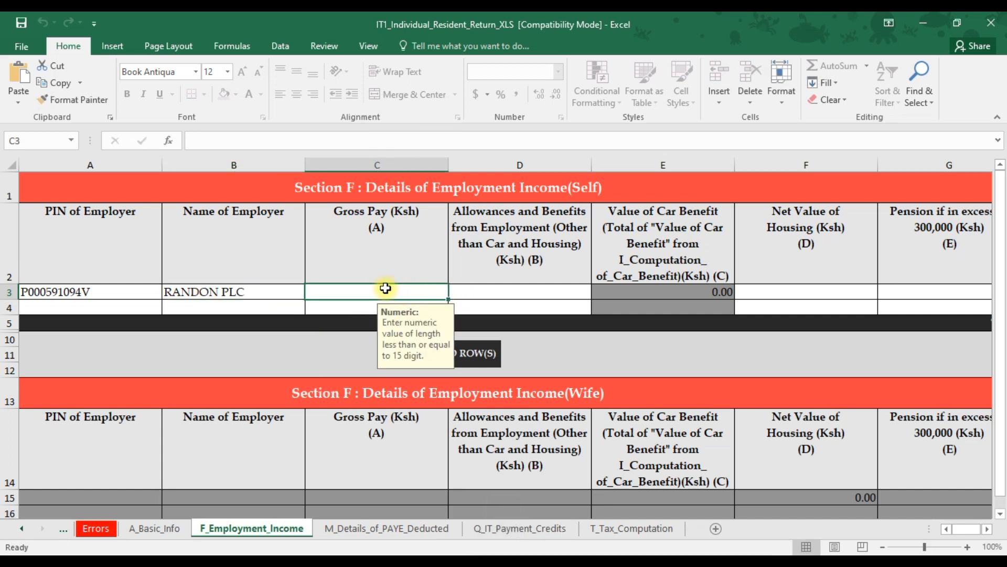
Refer to the P9 form totals and enter 416547.48 as the Gross Pay for RANDON PLC.
left_click(288, 559)
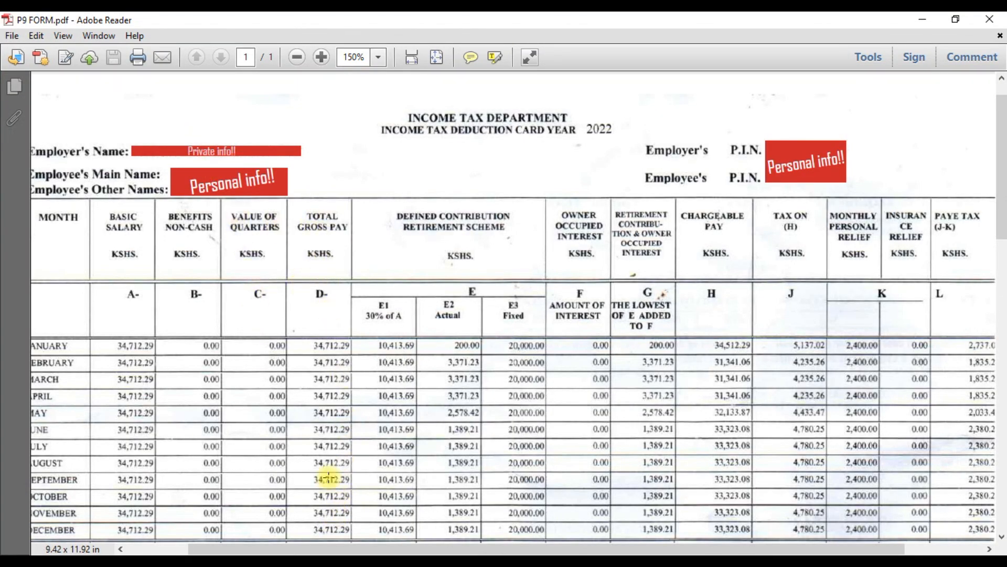
scroll(328, 475, "down", 3)
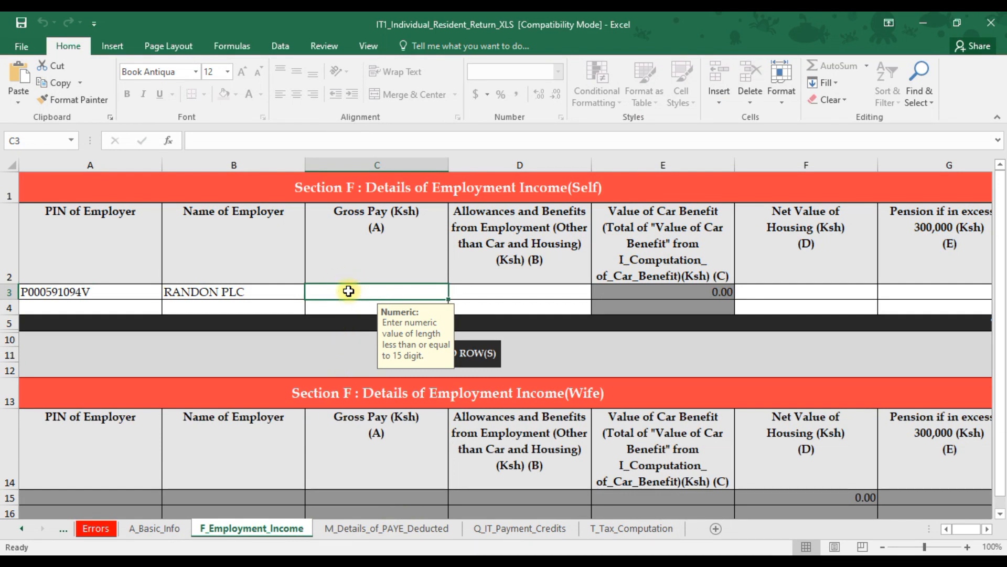
type("4165")
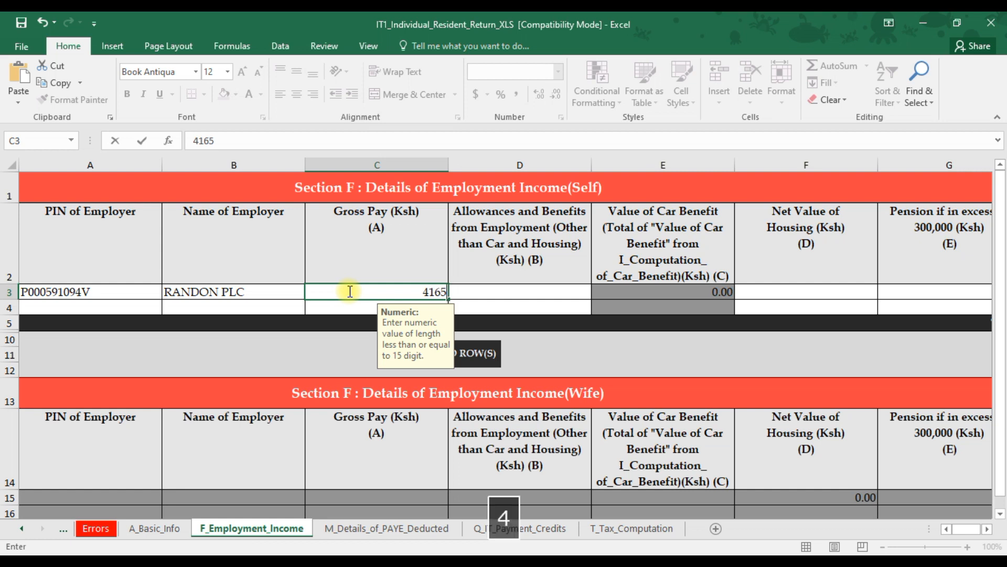
type("47.")
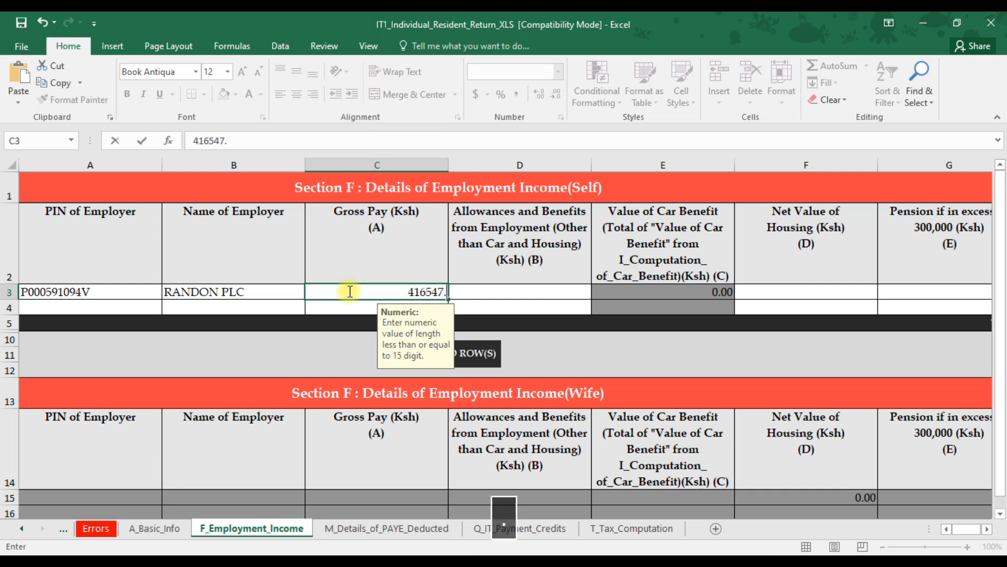
type("48")
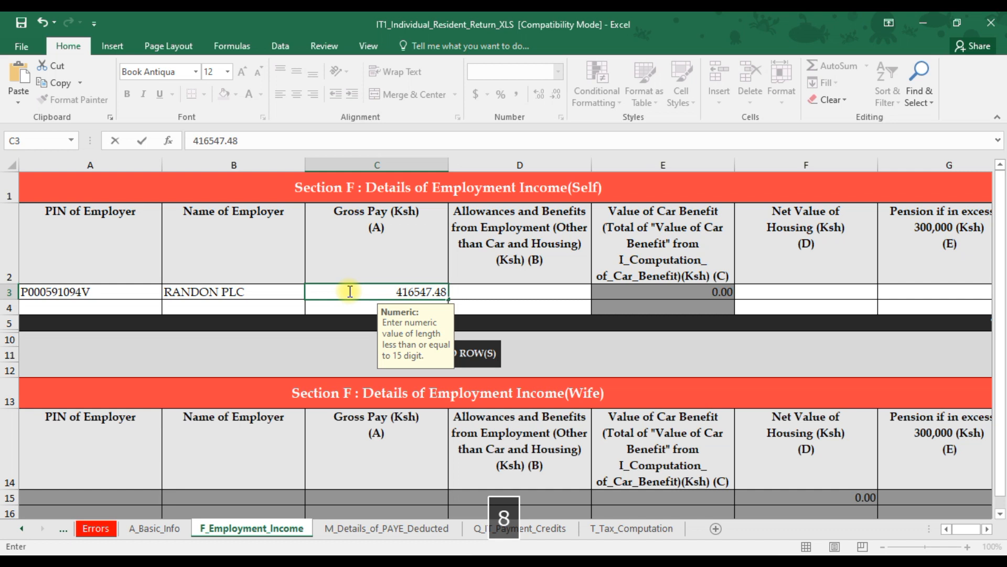
left_click(481, 288)
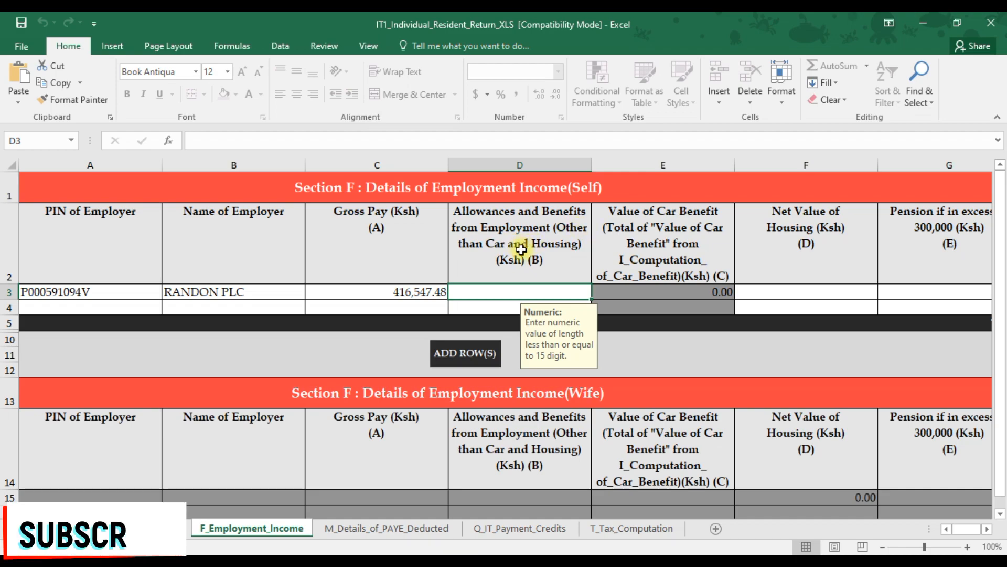
Check the P9 benefits column and set Allowances and Benefits to 0.
left_click(302, 559)
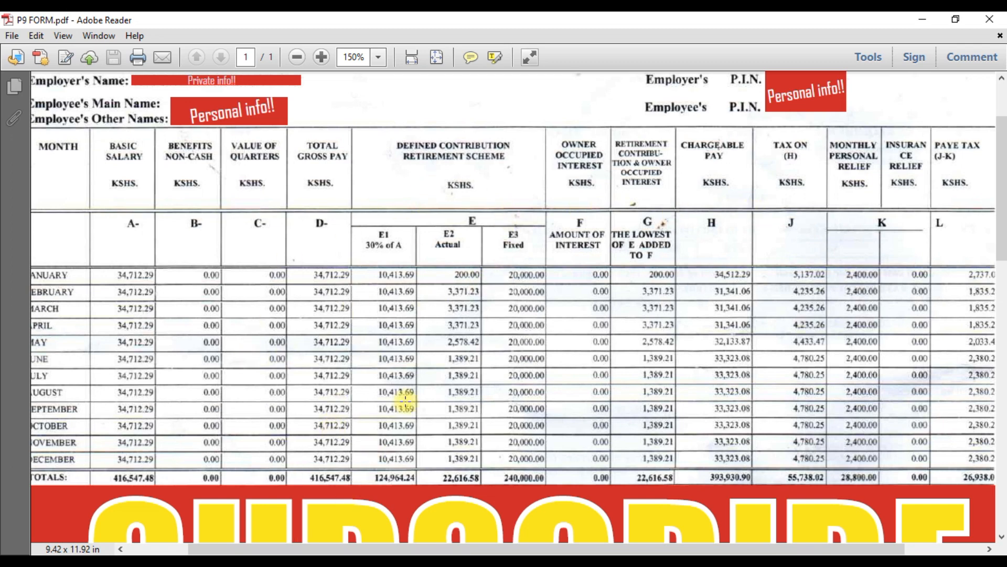
key("alt+Tab")
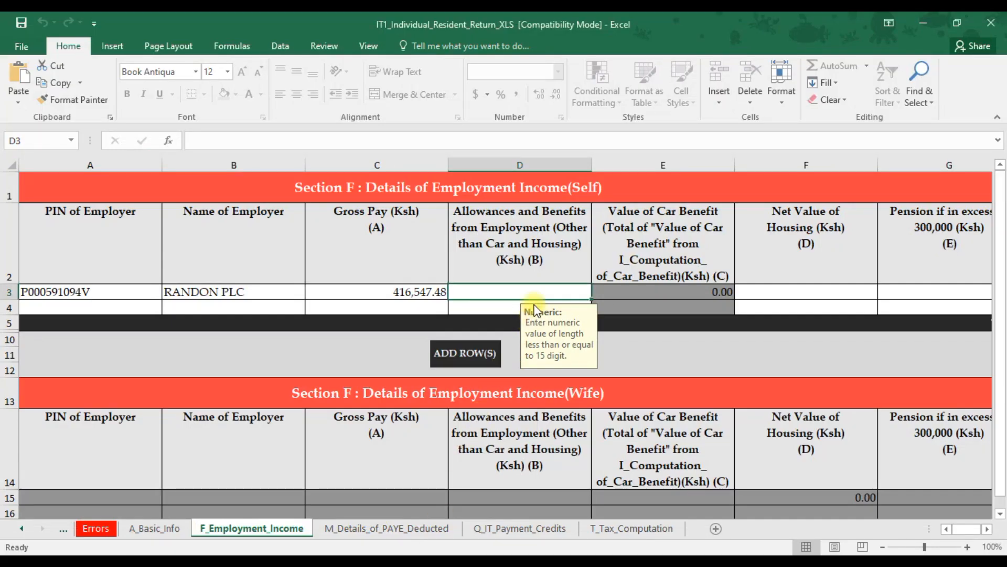
type("00")
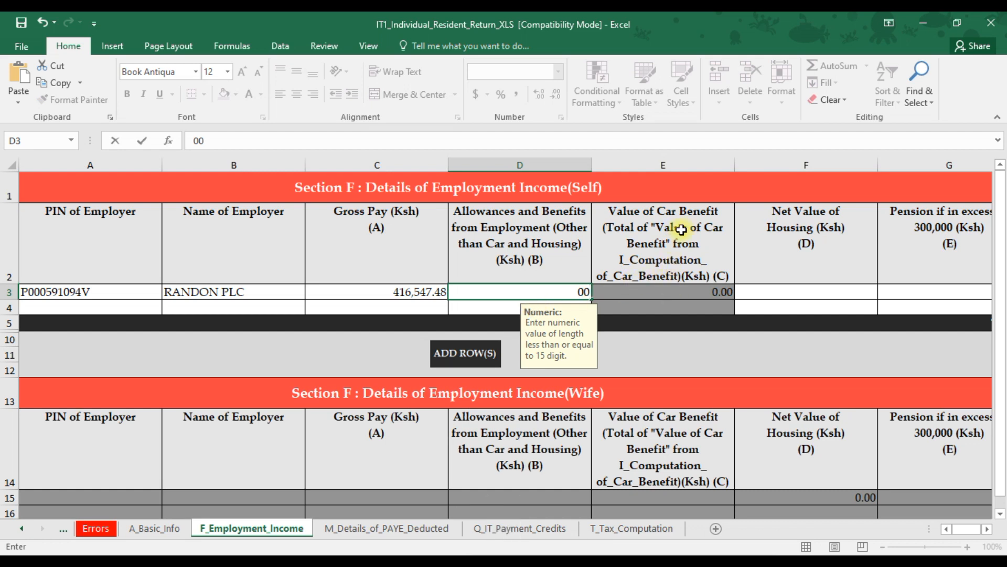
key("ctrl+Return")
key("alt+Tab")
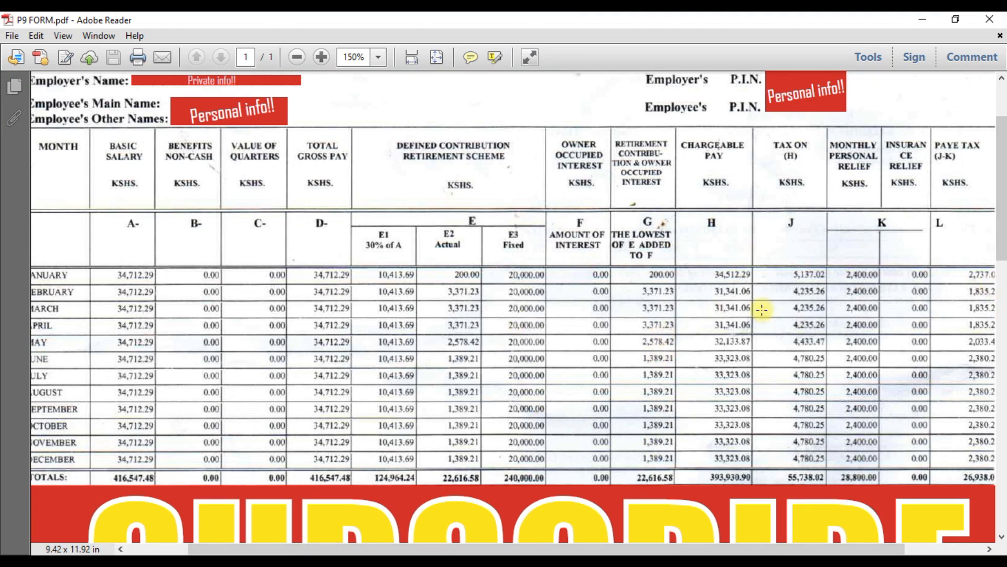
key("alt+Tab")
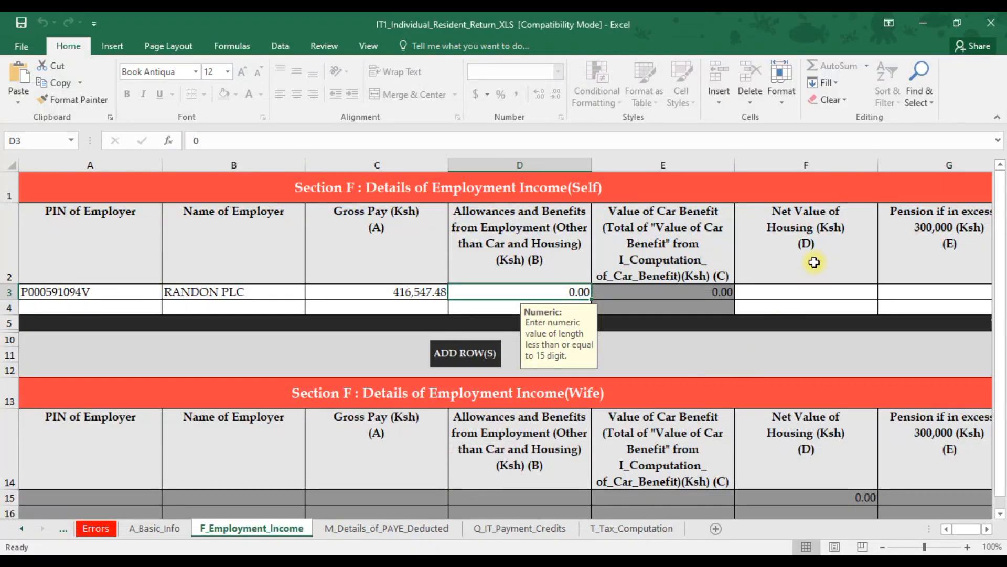
Set the Net Value of Housing for the employer row to 0.
left_click(790, 291)
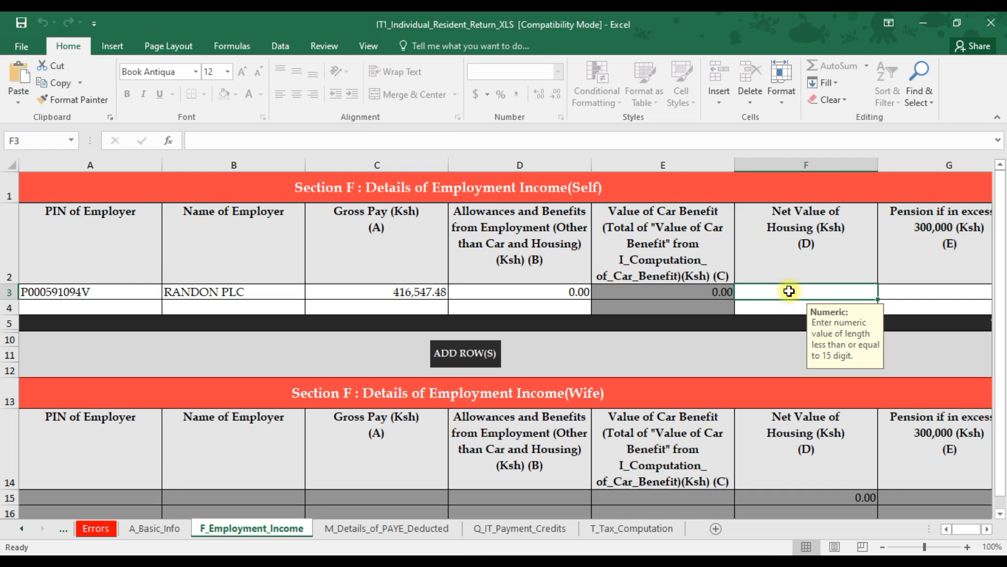
type("00")
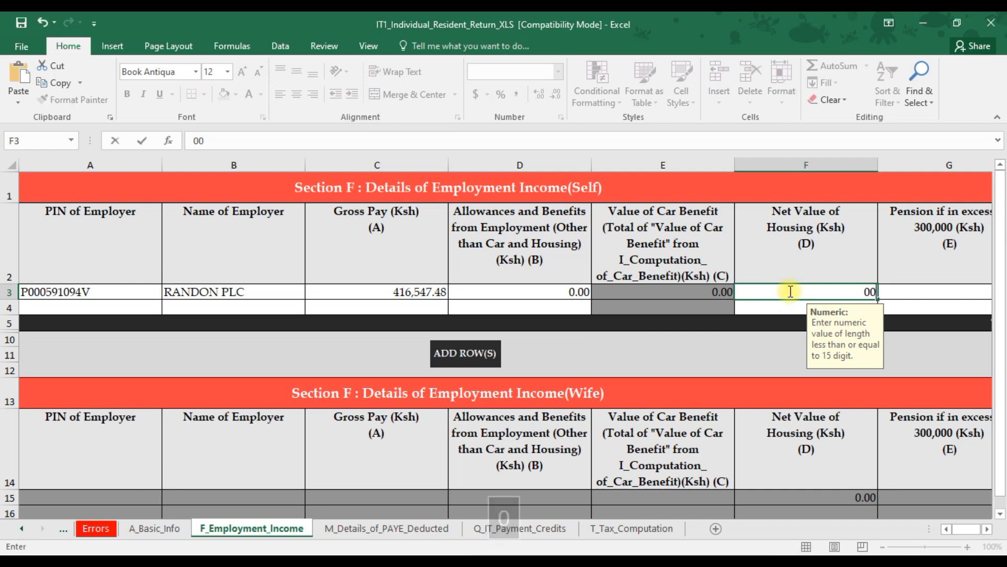
left_click(987, 529)
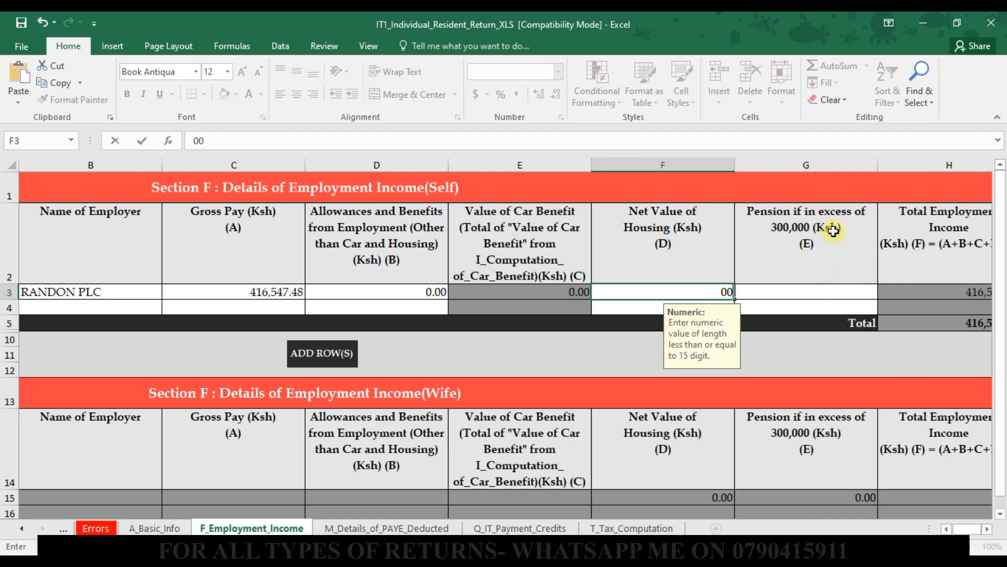
left_click(793, 290)
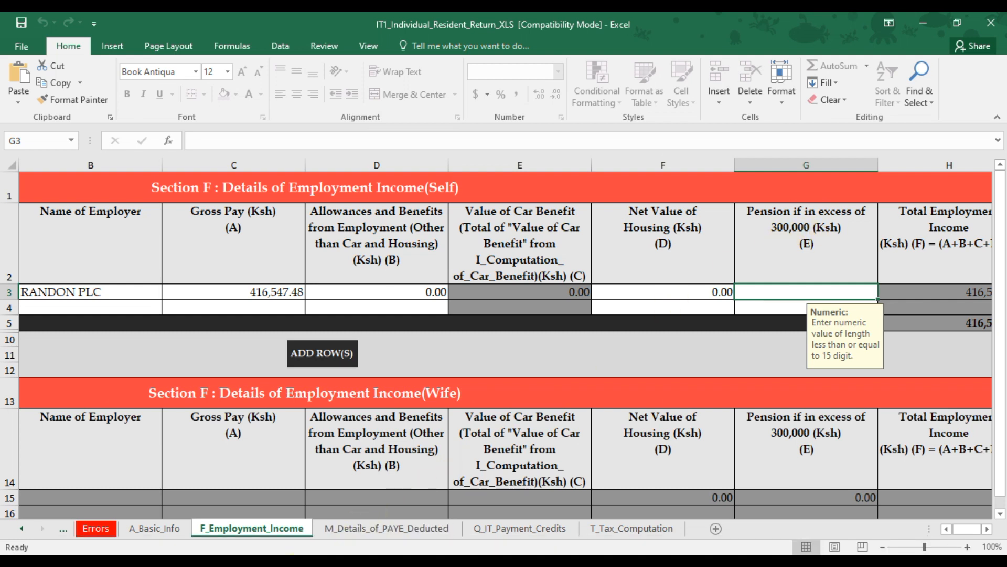
Compare with the P9 fixed pension total and set Pension if in excess of 300,000 to 0.
left_click(326, 561)
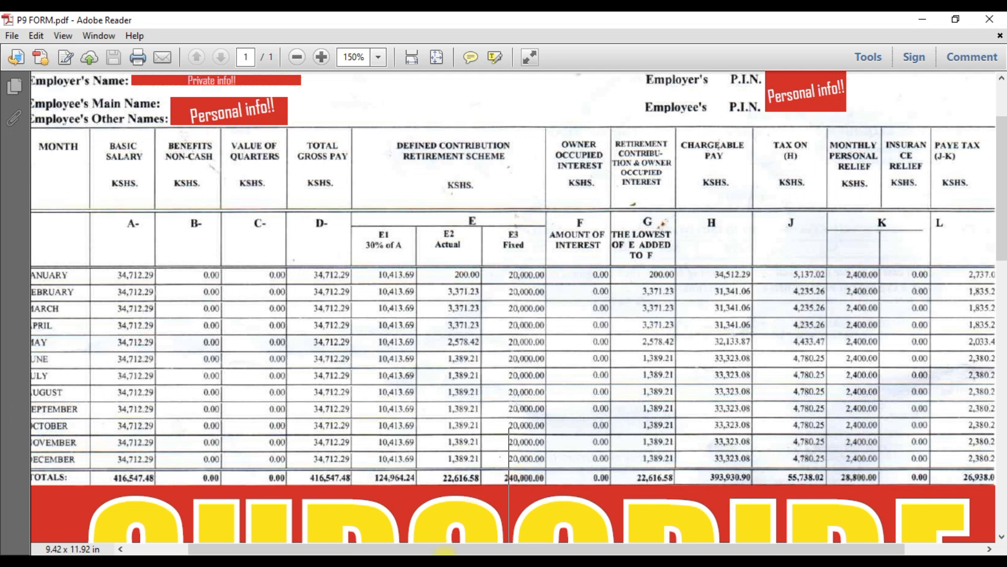
left_click(428, 560)
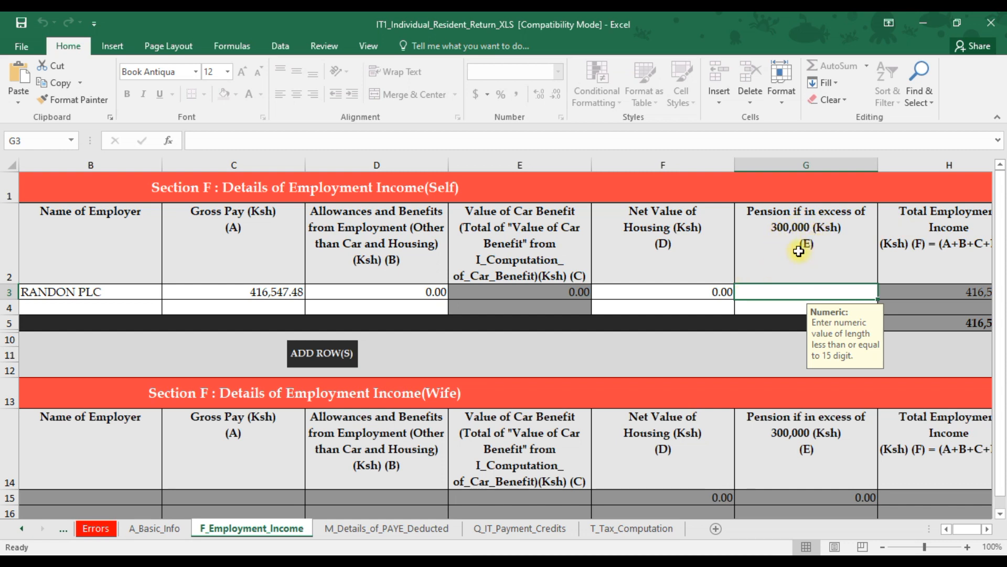
left_click(288, 562)
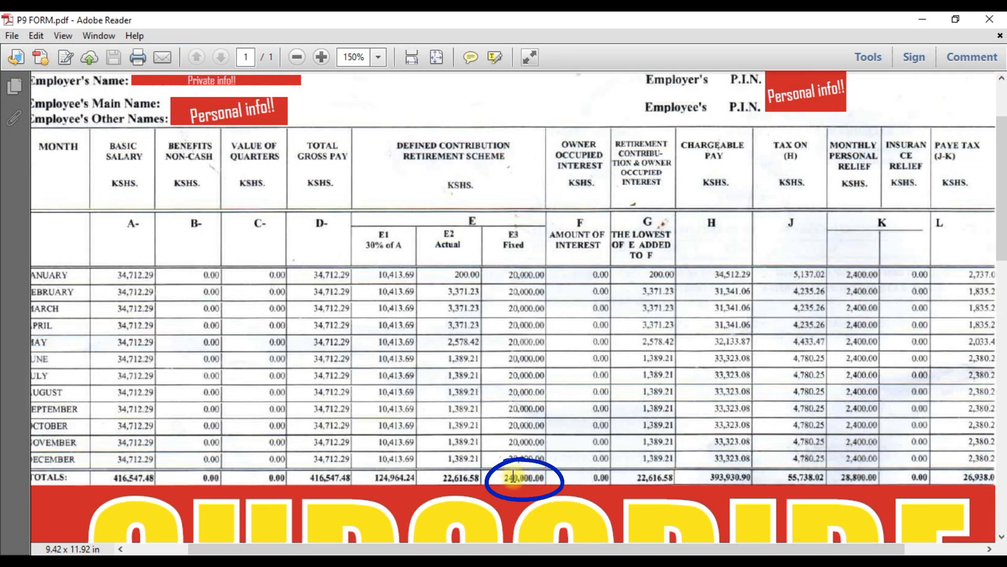
left_click(314, 562)
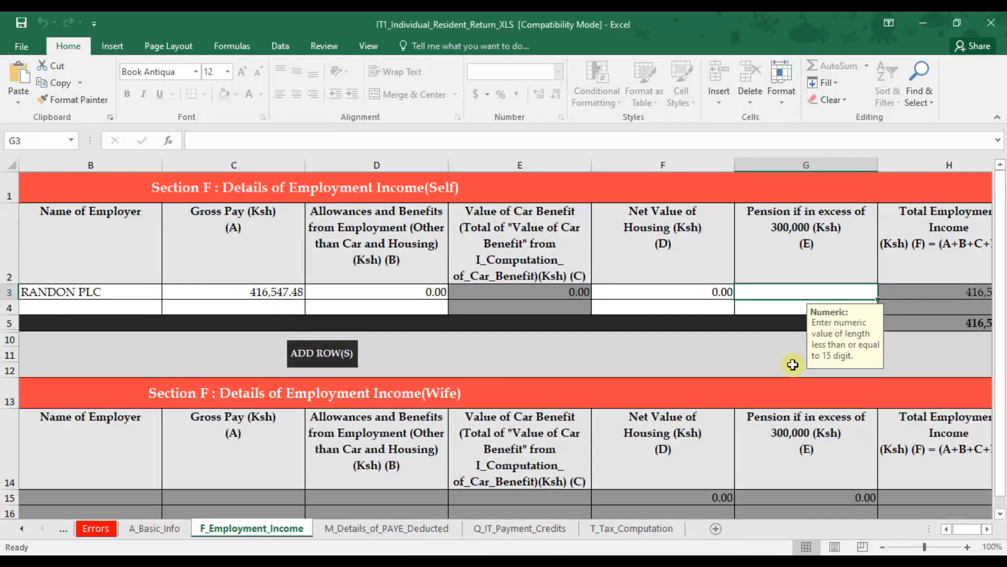
type("00")
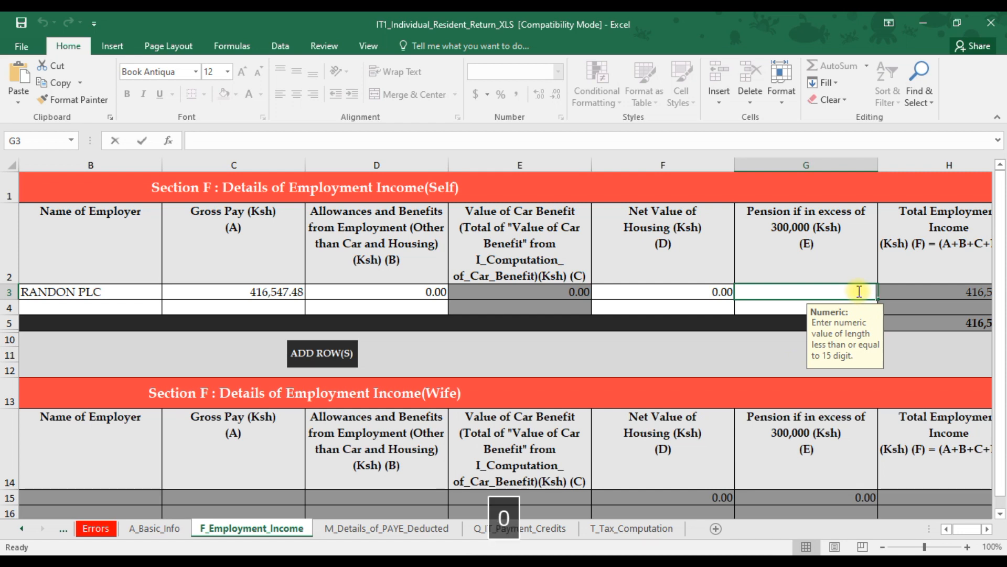
left_click(830, 293)
left_click(776, 261)
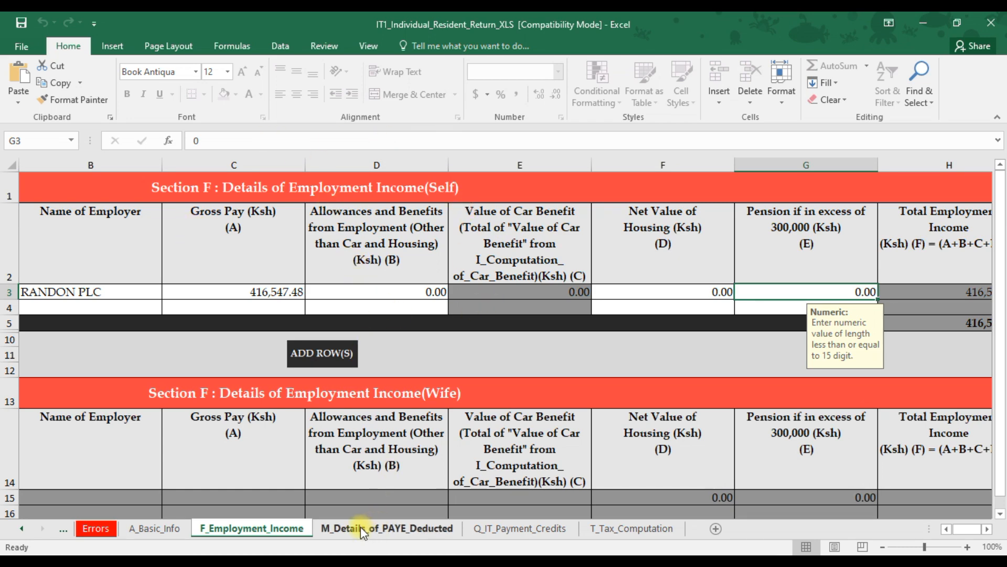
Open the PAYE deducted sheet and select the employer's PIN in the first row.
left_click(380, 528)
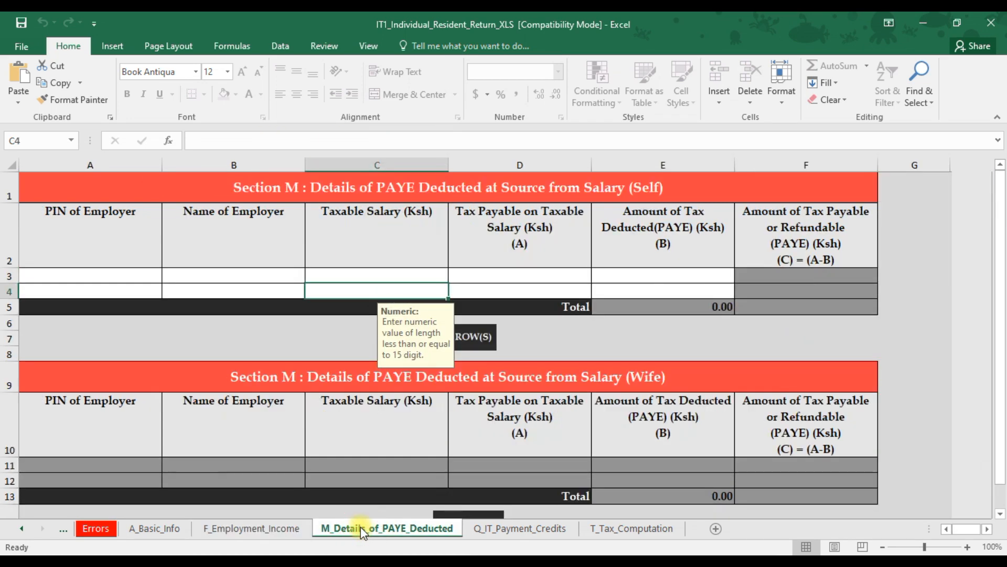
left_click(49, 268)
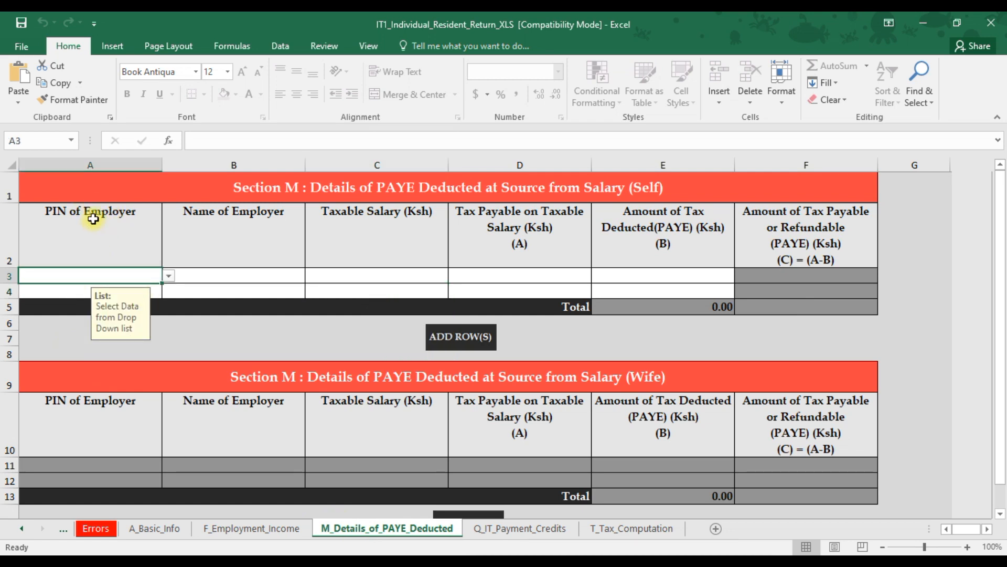
left_click(168, 275)
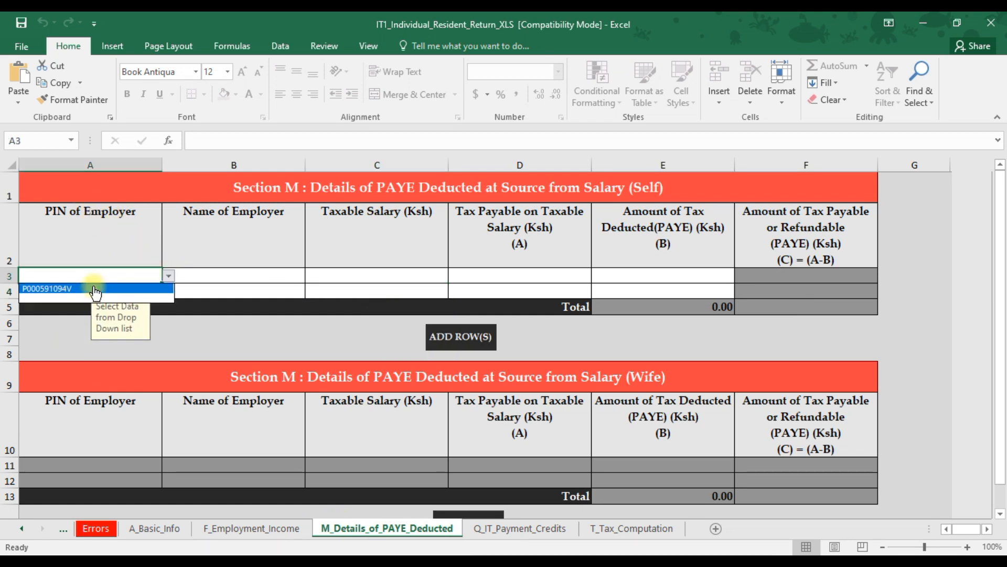
left_click(129, 288)
Enter RANDON PLC as the Name of Employer in the PAYE row.
left_click(245, 277)
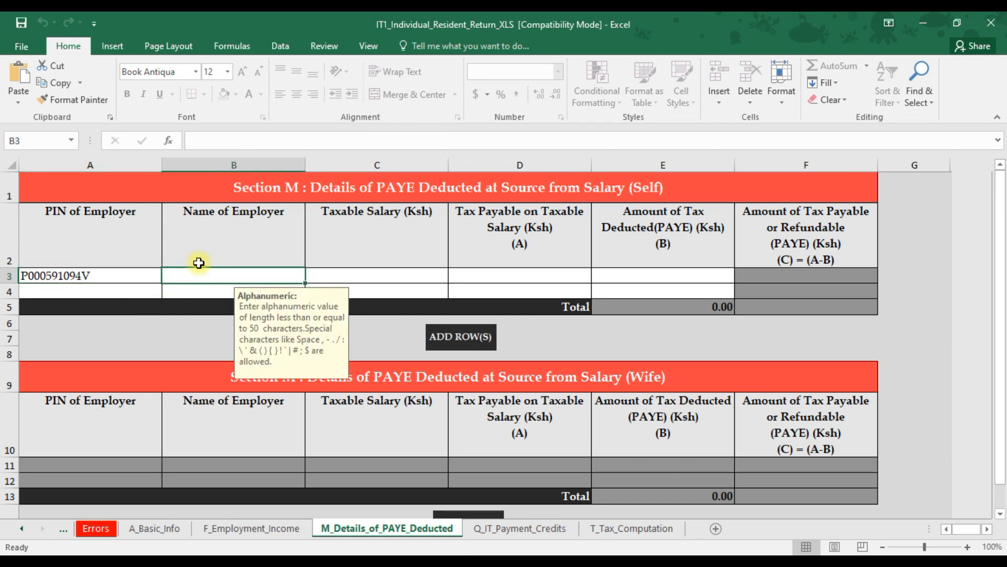
type("RANDON PLC")
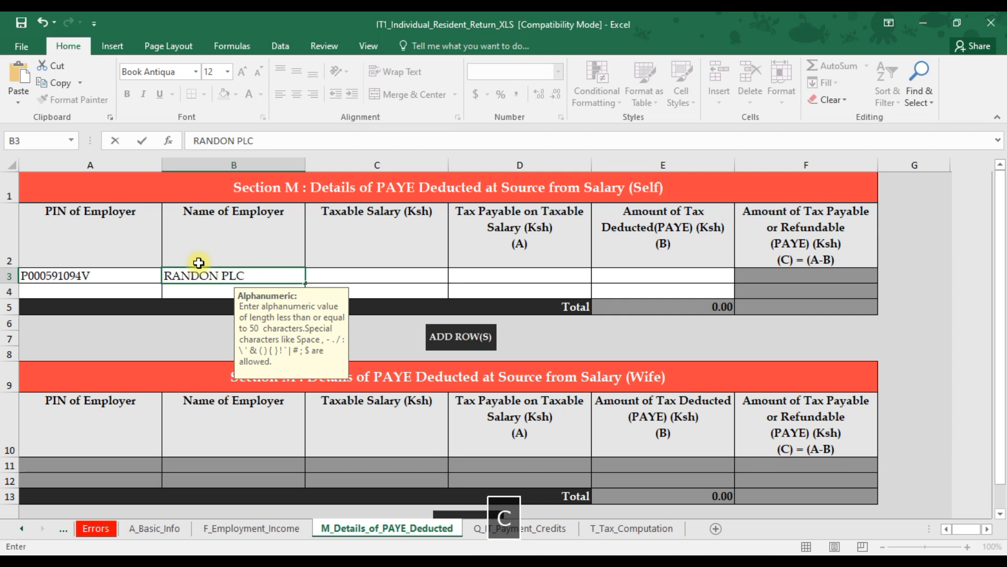
left_click(362, 276)
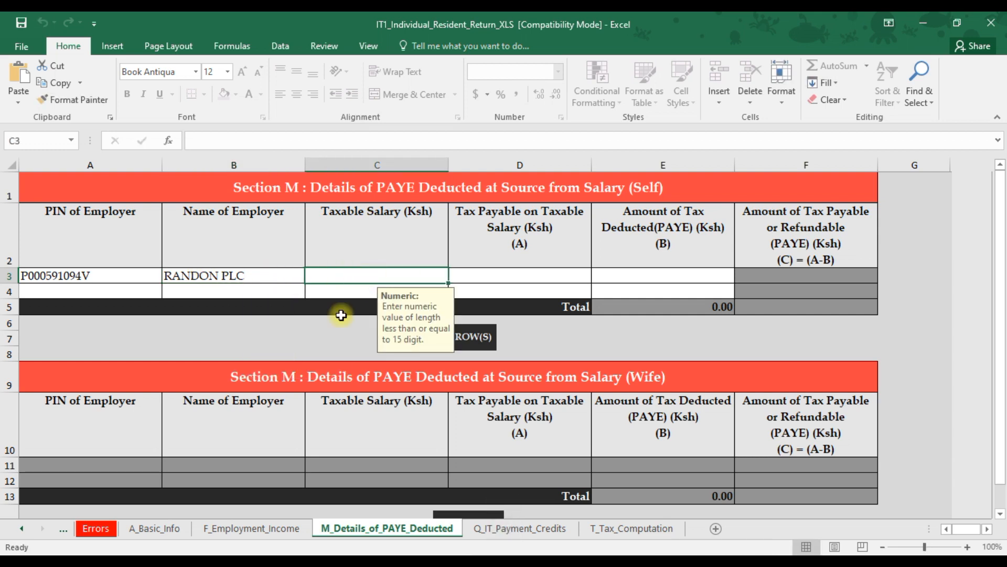
Refer to the P9 chargeable pay total and enter 393930.90 as the Taxable Salary.
left_click(287, 499)
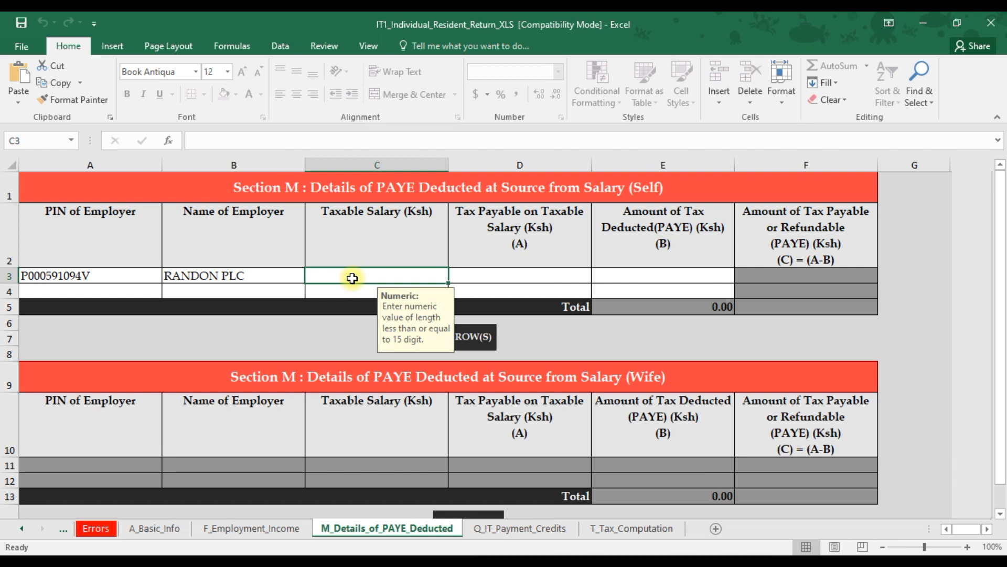
type("3")
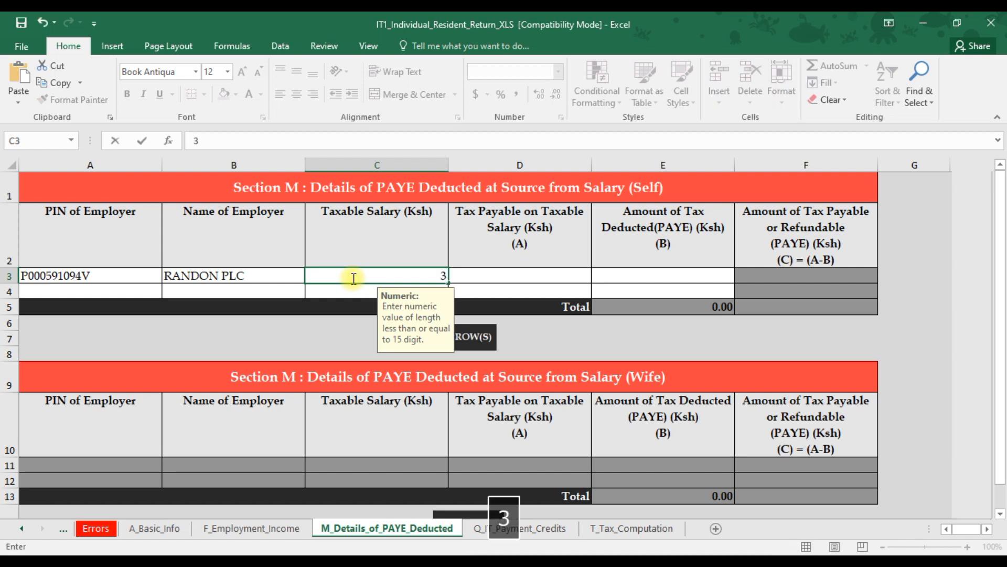
type("93")
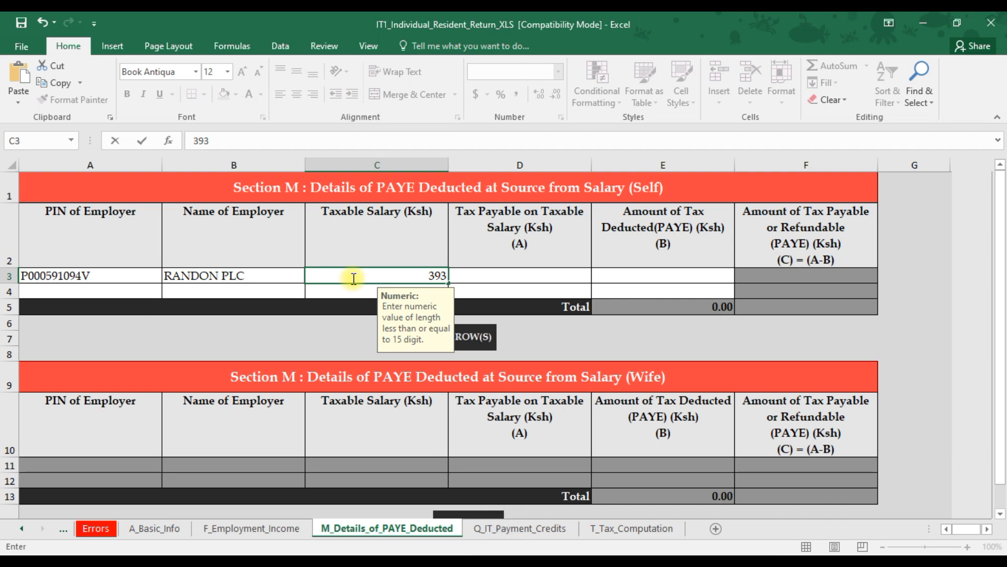
type("930")
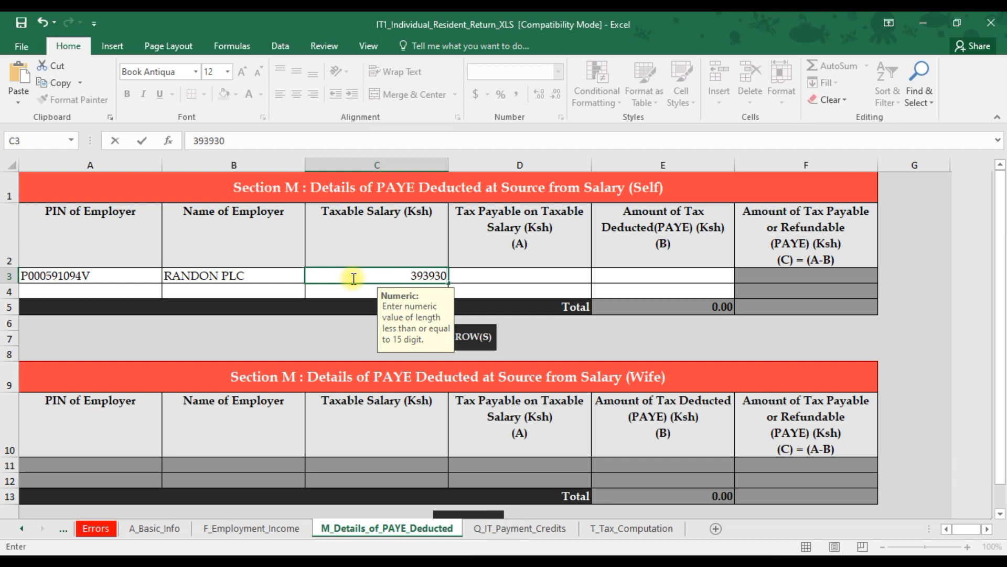
type(".90")
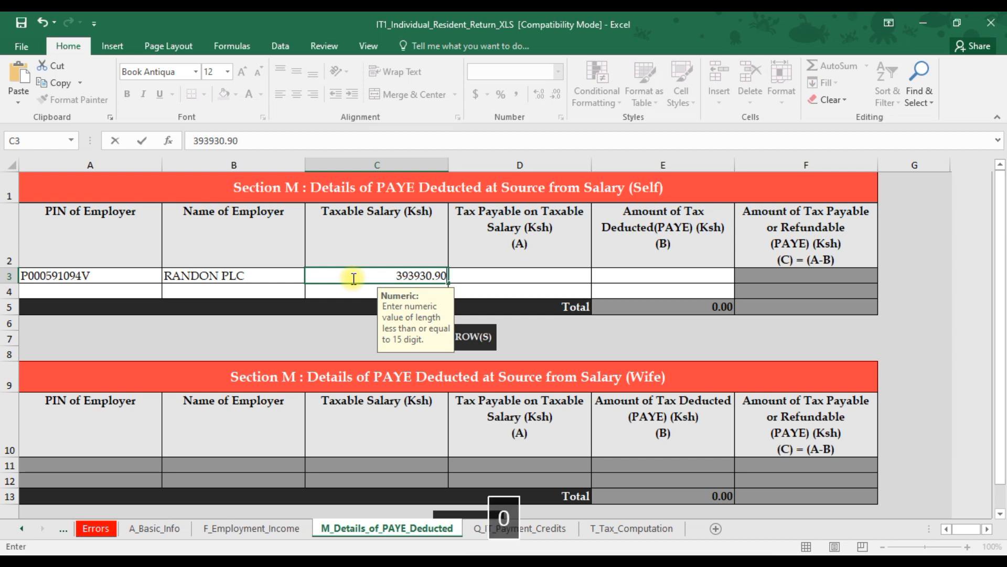
left_click(468, 274)
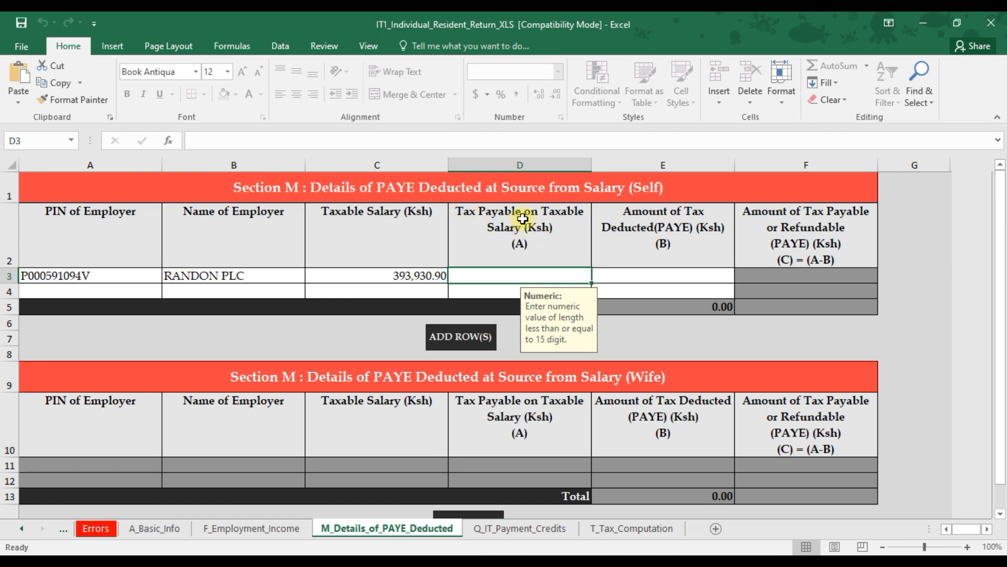
Refer to the P9 tax total and enter 55738.02 as the Tax Payable on Taxable Salary.
left_click(303, 558)
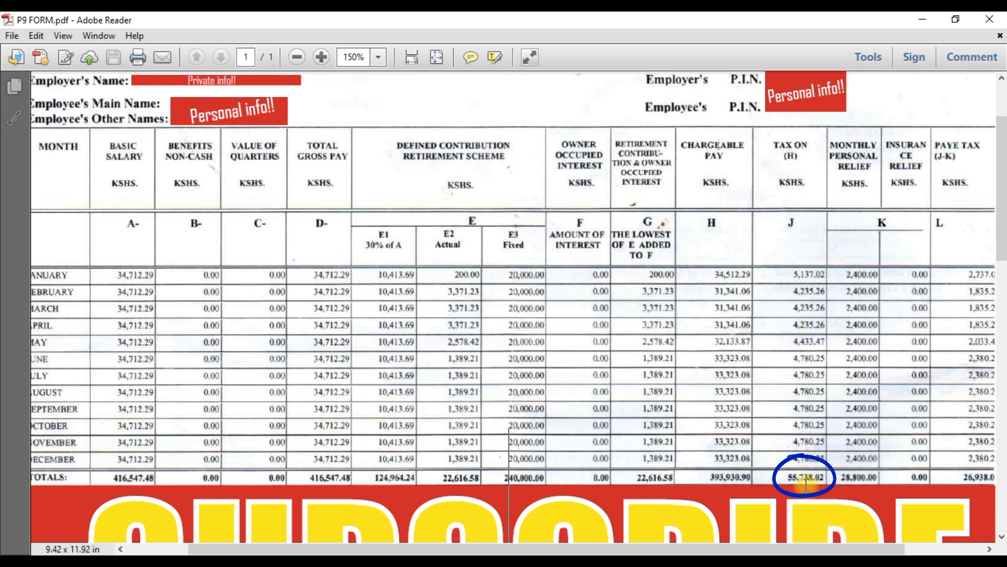
mouse_move(443, 557)
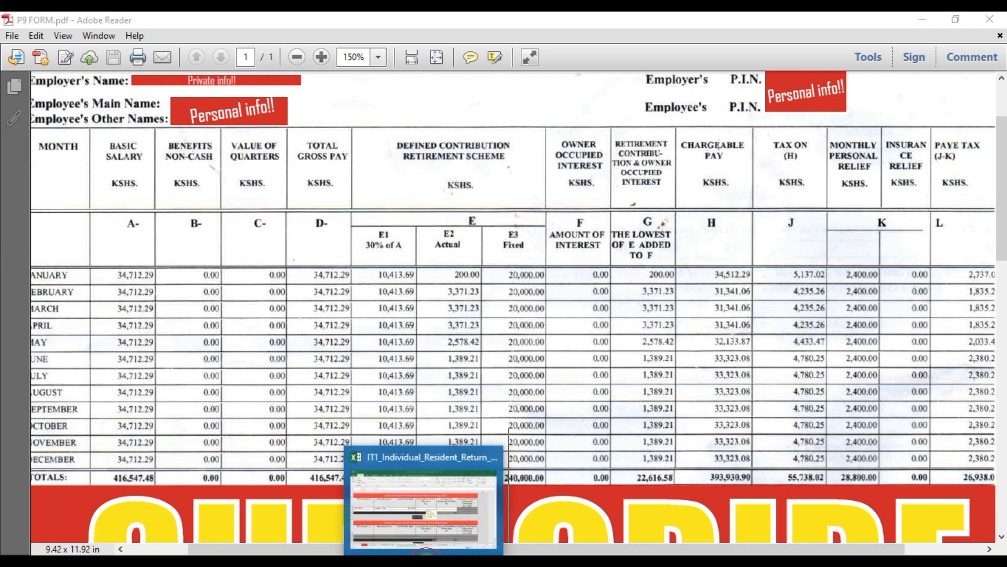
left_click(447, 526)
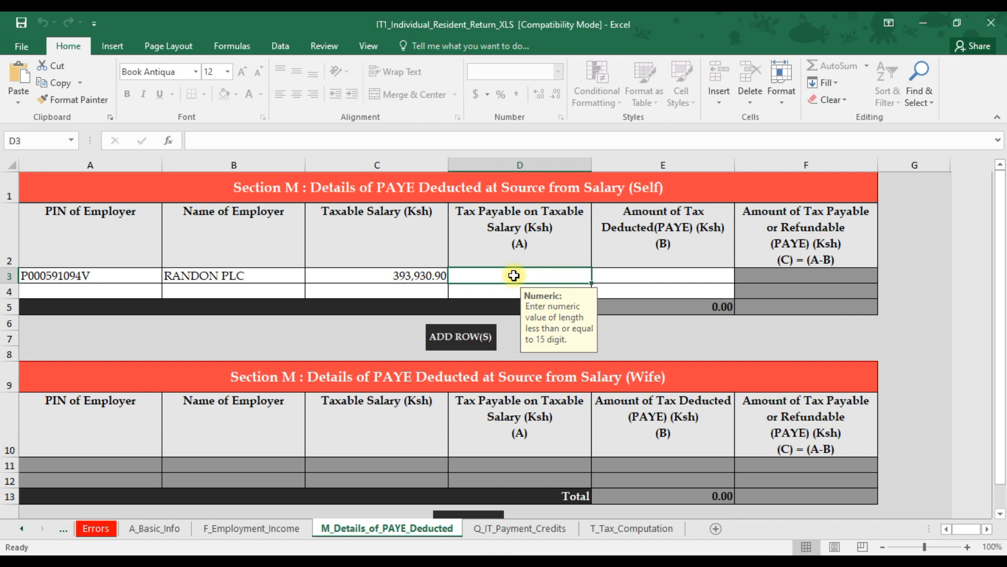
type("55")
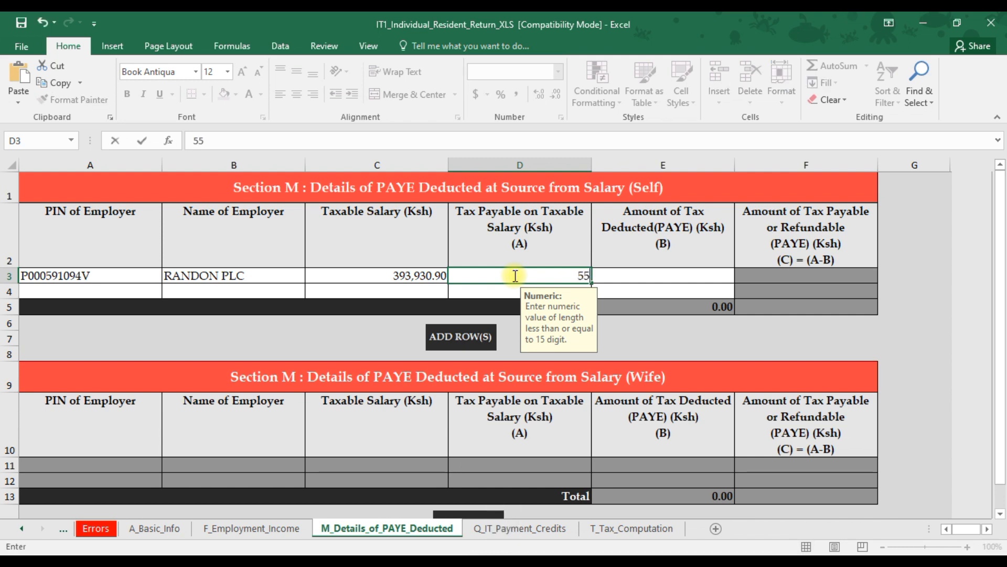
type("7")
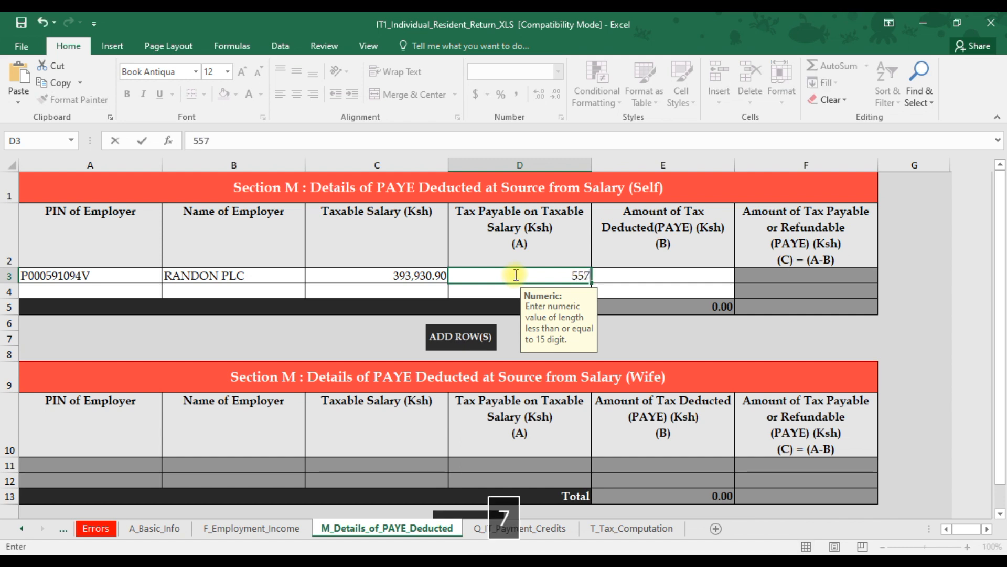
type("38")
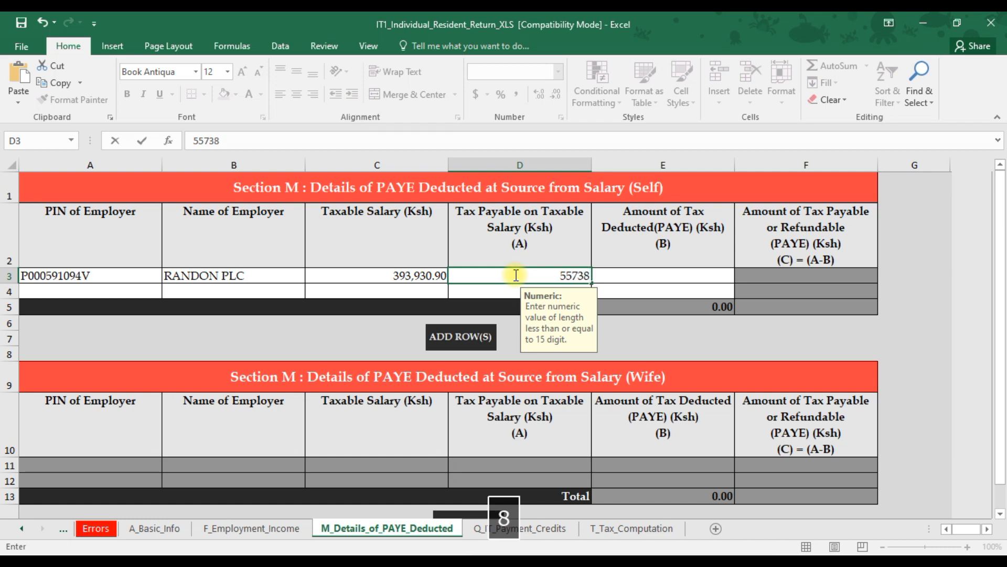
type(".02")
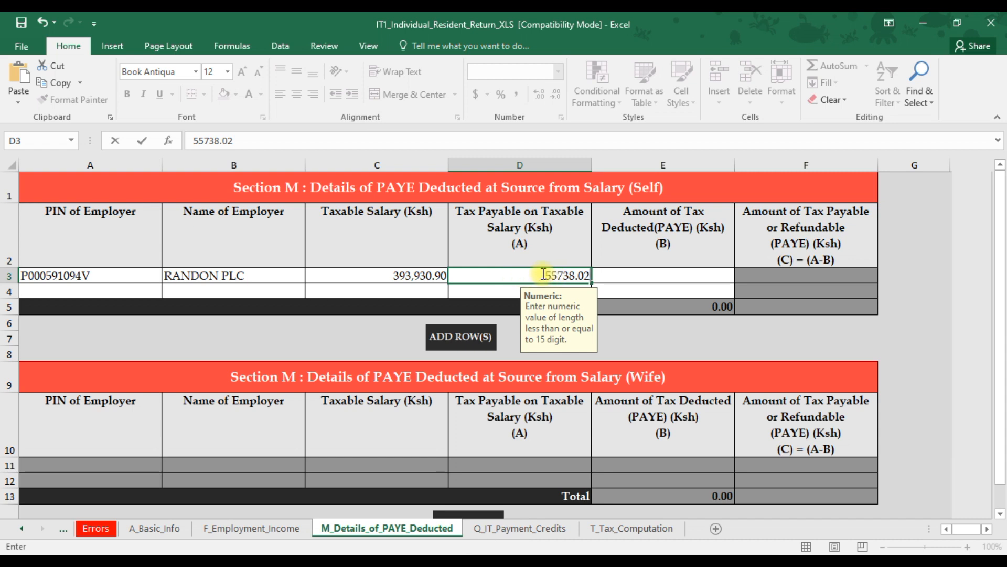
left_click(644, 275)
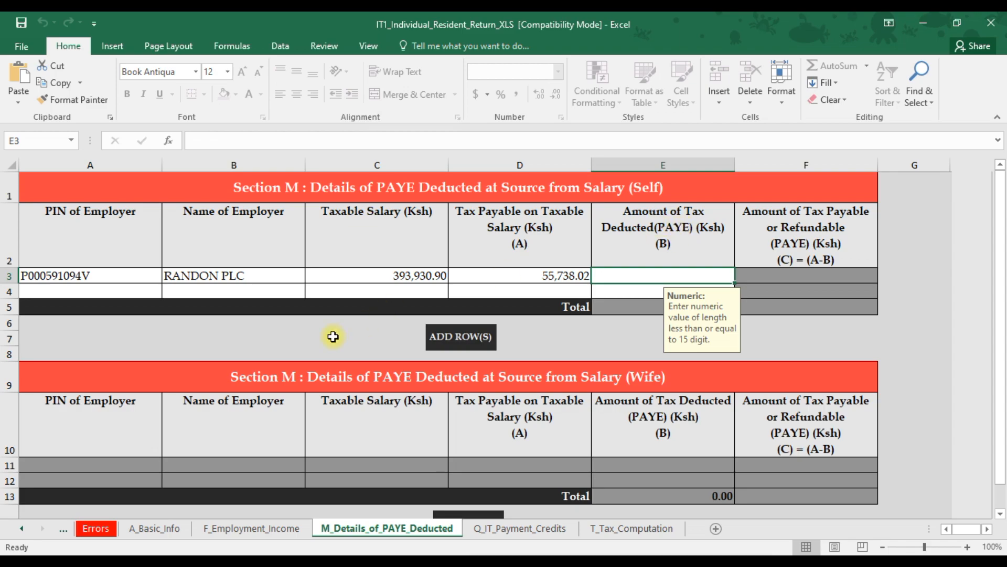
Refer to the P9 PAYE tax total and enter 26938.0 as the Amount of Tax Deducted (PAYE).
left_click(294, 552)
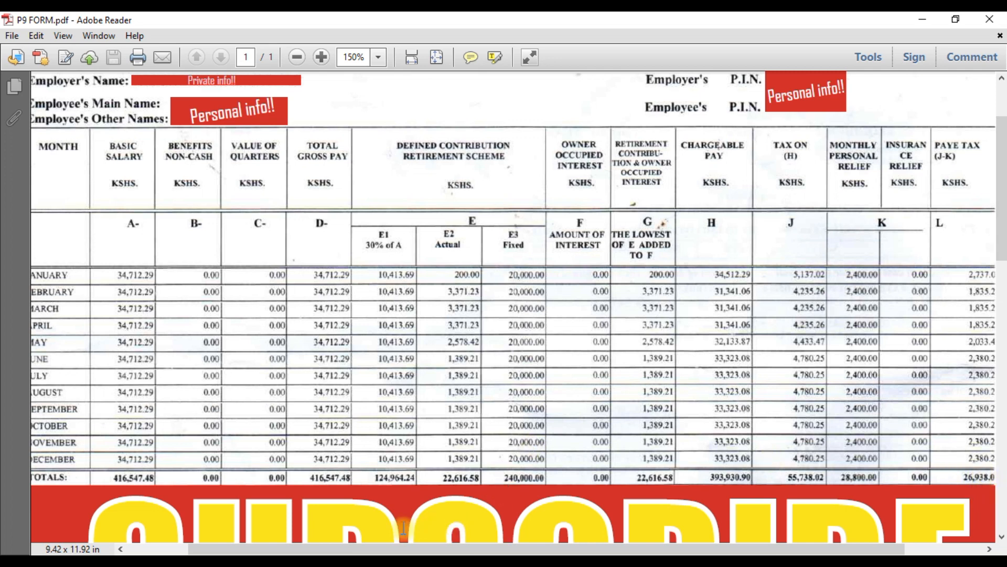
mouse_move(343, 563)
left_click(424, 562)
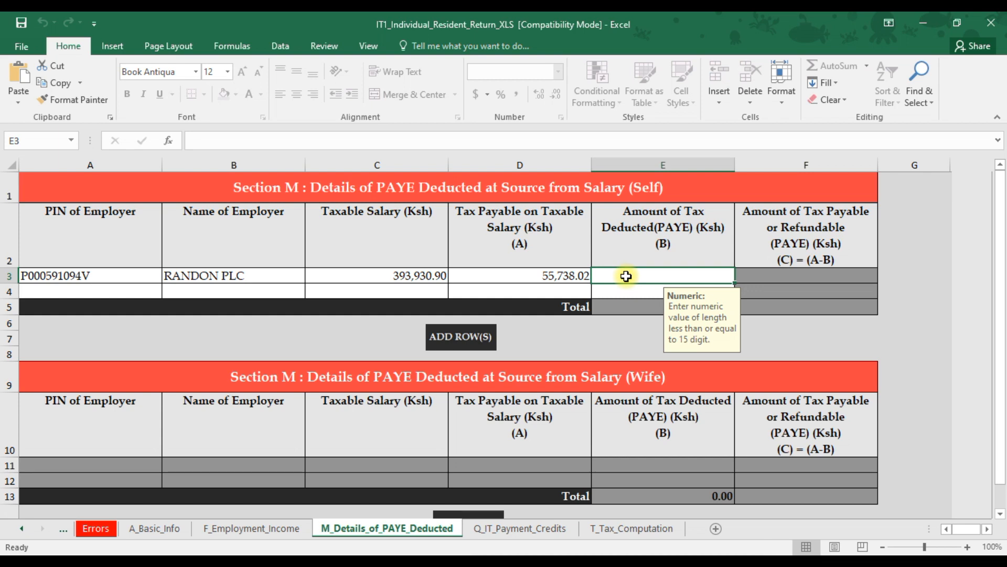
type("26")
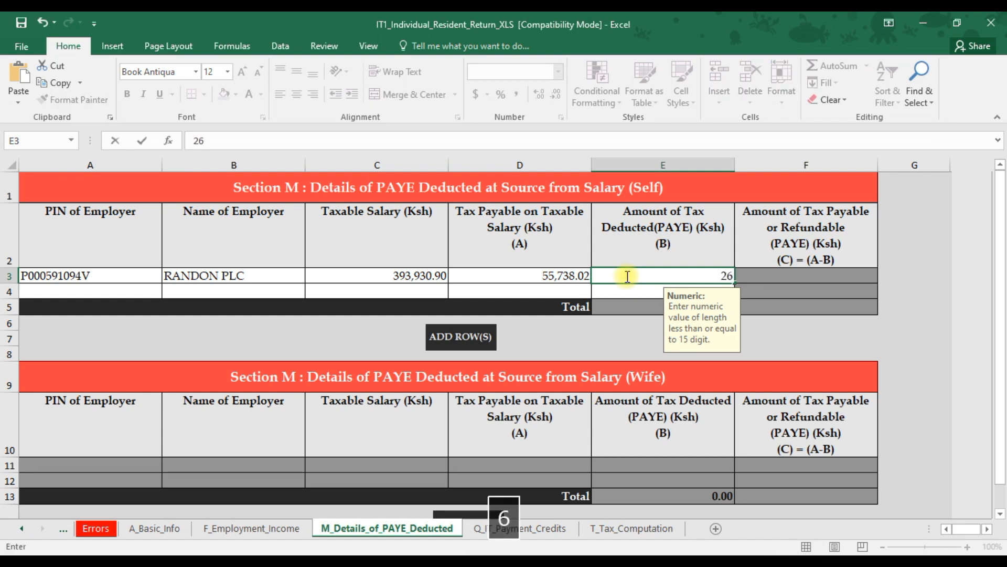
type("938.0")
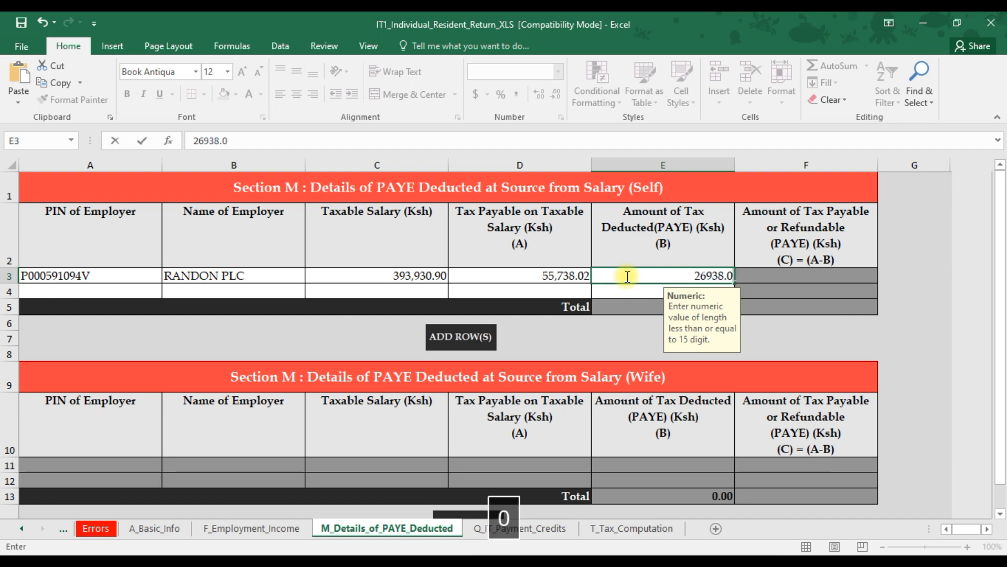
key("ctrl+Return")
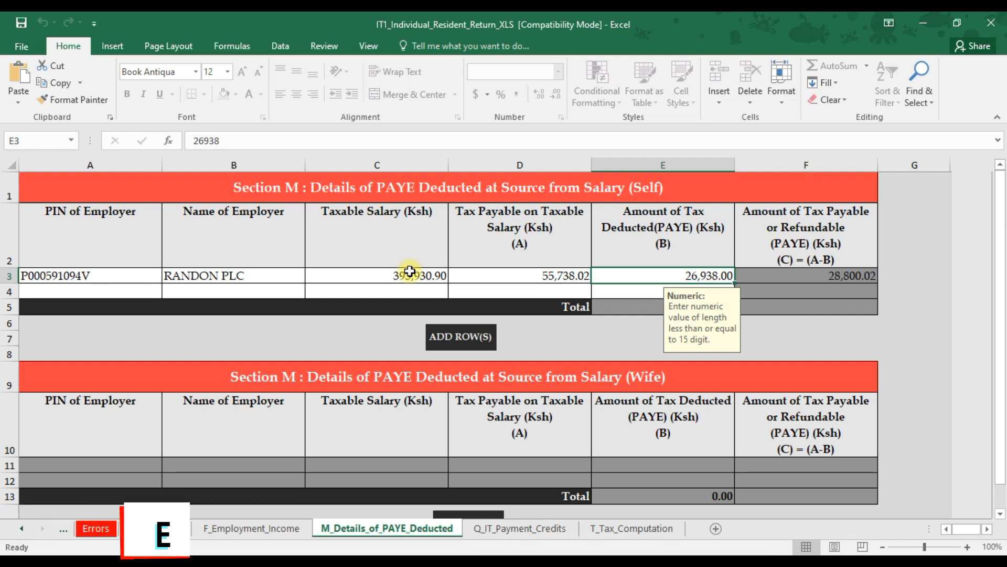
Review the IT payment credits sheet and the tax computation sheet.
left_click(504, 528)
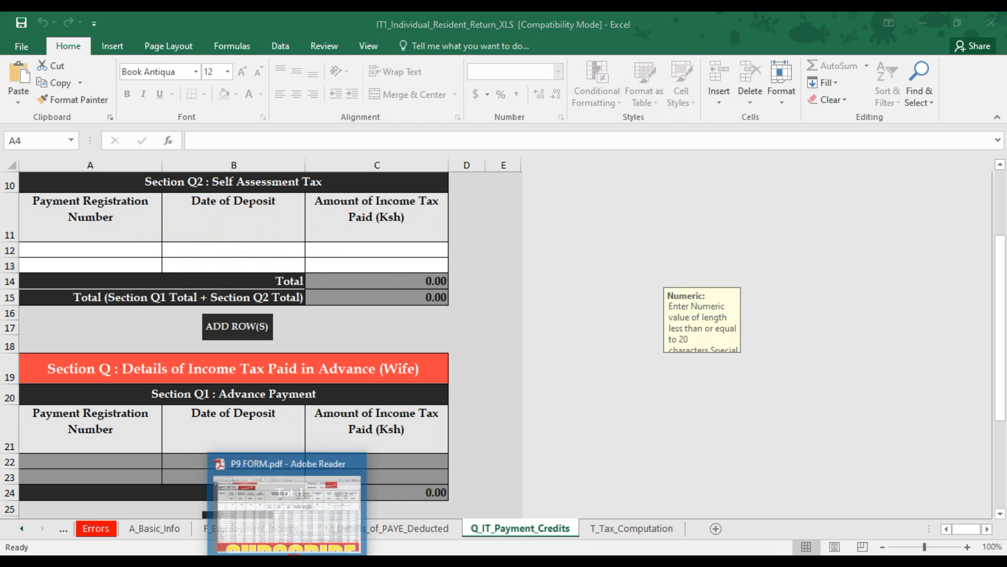
left_click(291, 525)
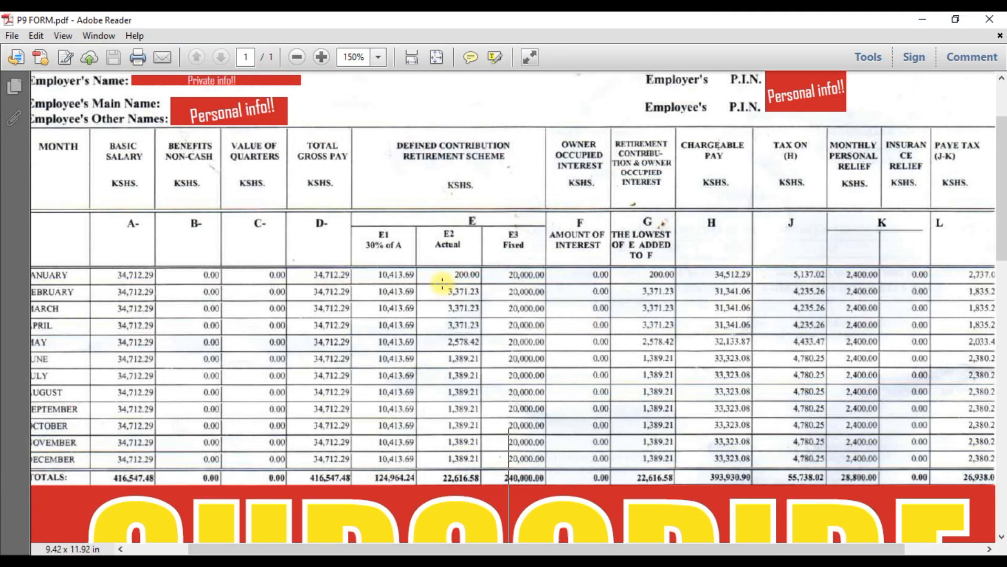
left_click(433, 549)
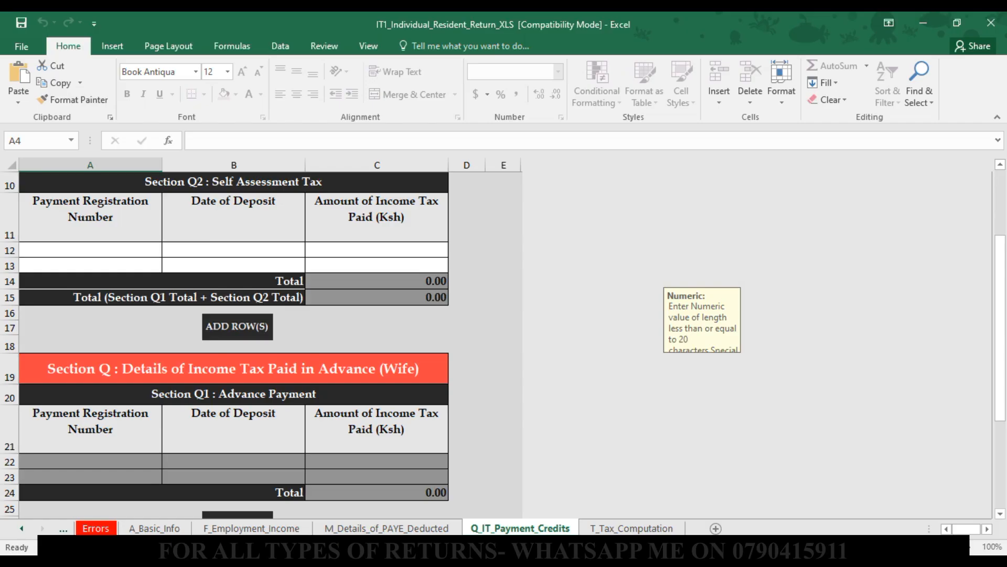
left_click(629, 528)
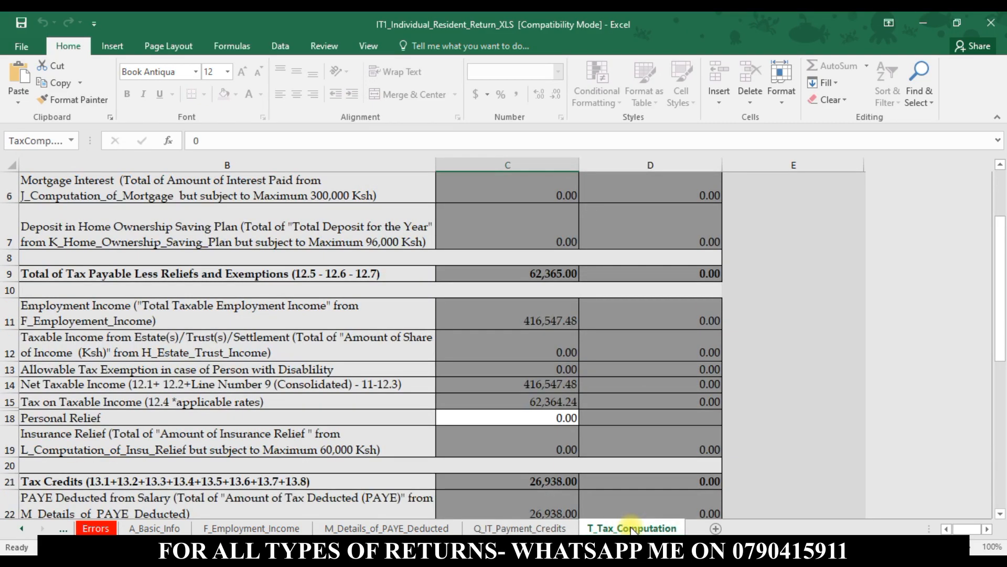
scroll(466, 413, "up", 2)
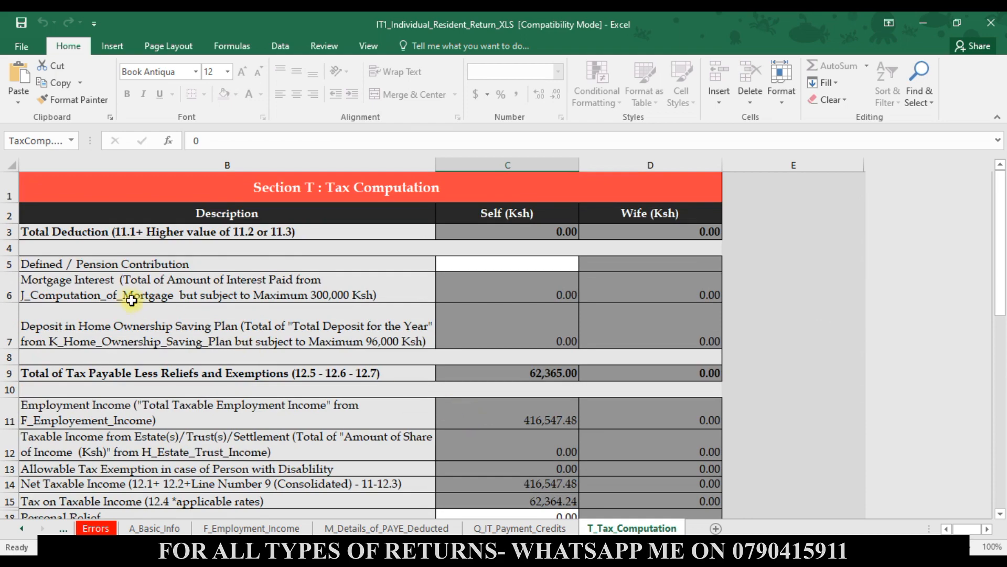
scroll(454, 320, "down", 4)
scroll(470, 316, "up", 3)
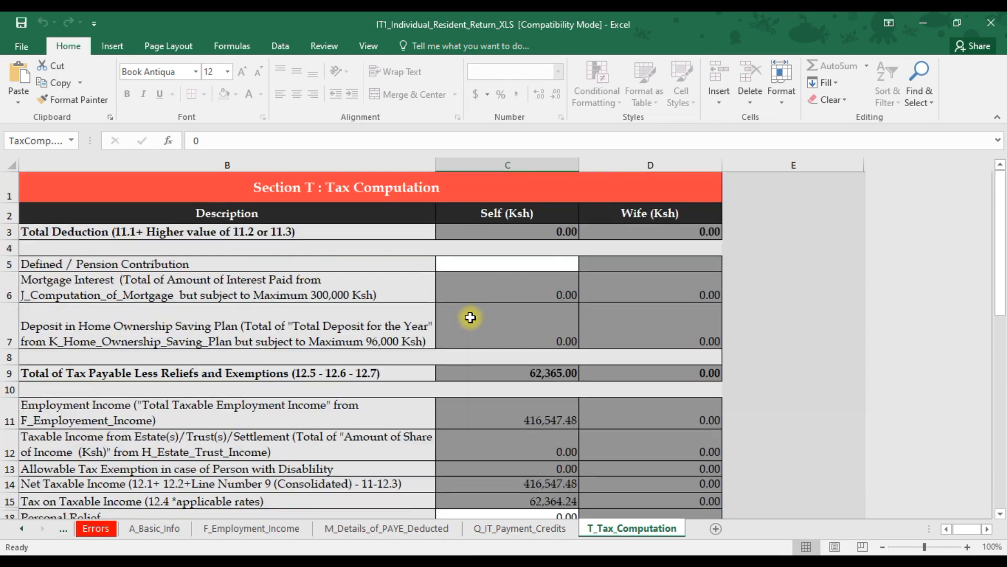
scroll(475, 323, "down", 8)
scroll(478, 329, "up", 7)
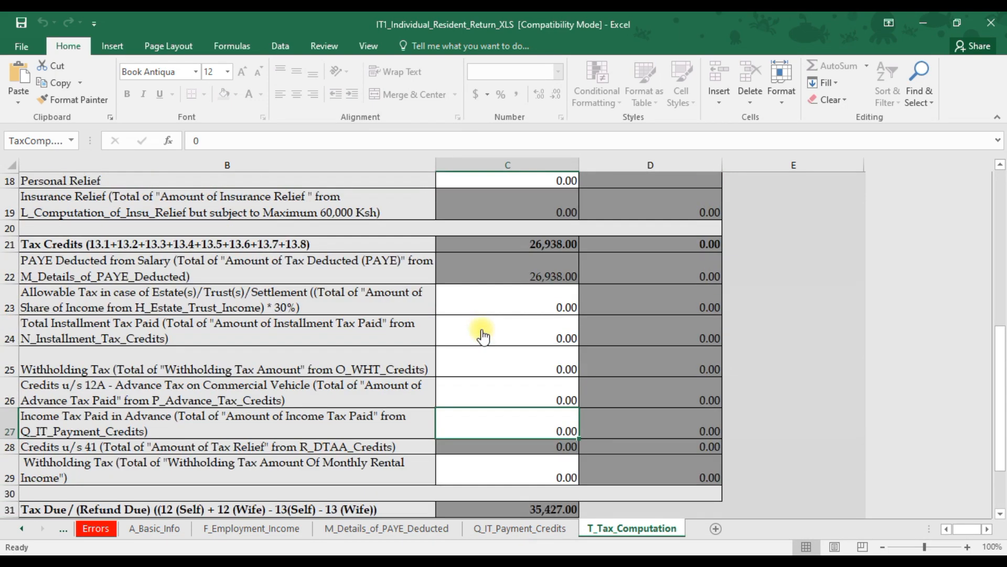
scroll(483, 336, "up", 2)
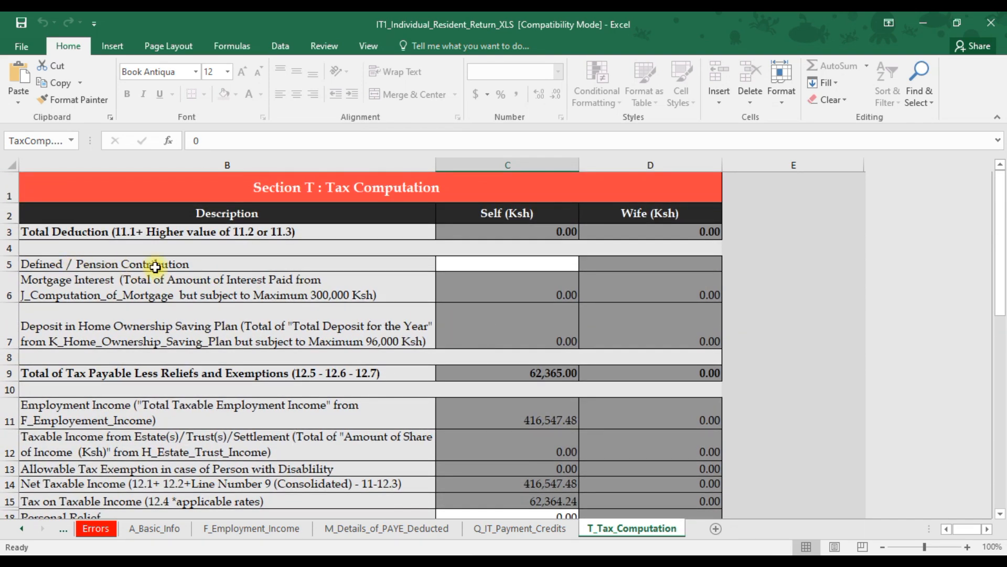
Refer to the P9 actual pension total and enter 22616.58 as the Defined / Pension Contribution.
left_click(464, 263)
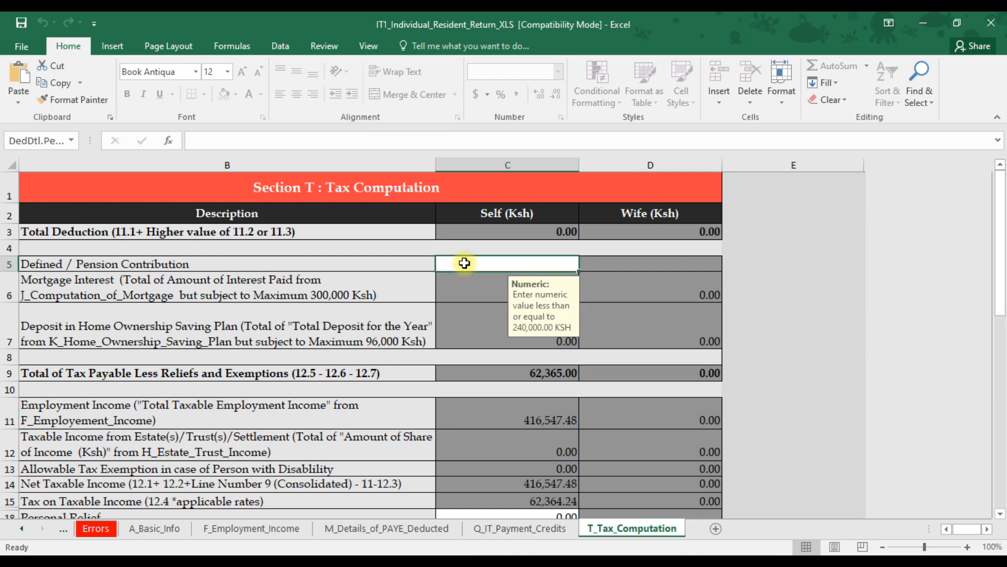
left_click(285, 557)
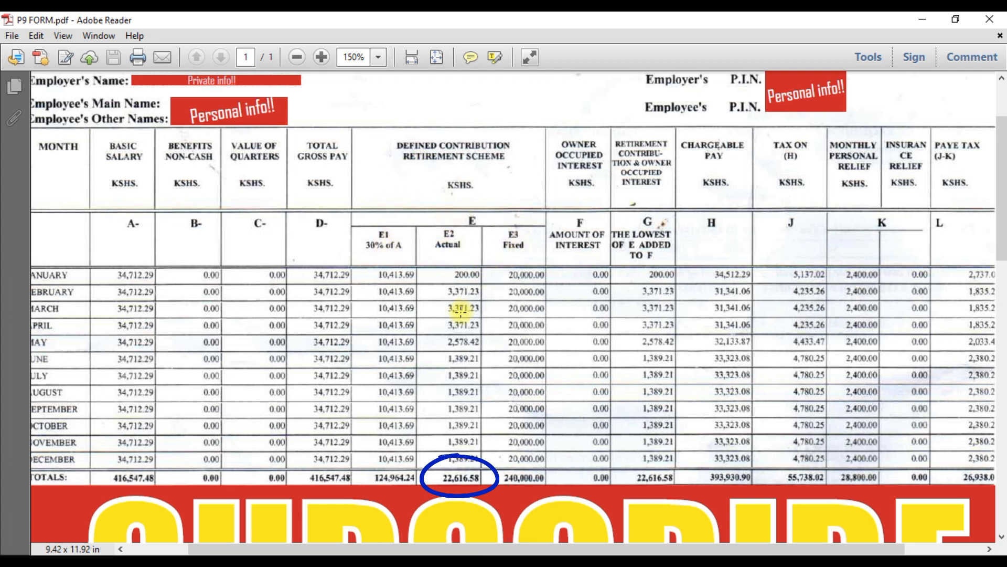
scroll(454, 263, "down", 1)
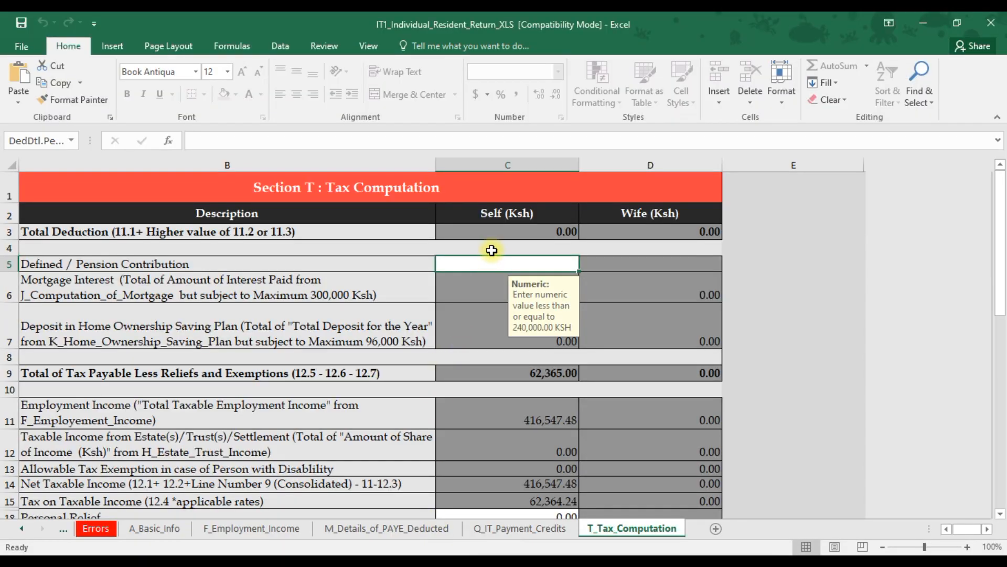
type("22")
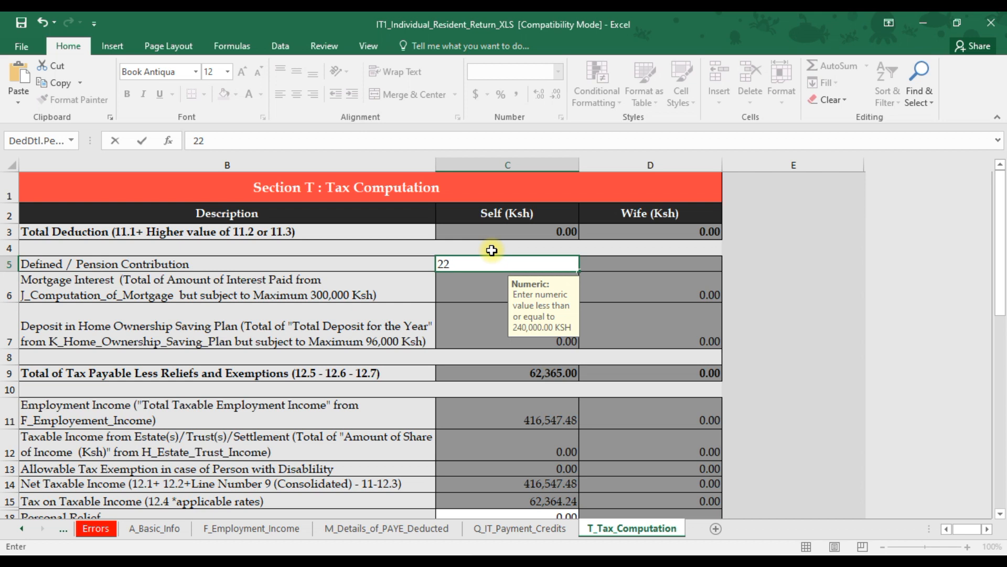
type("6")
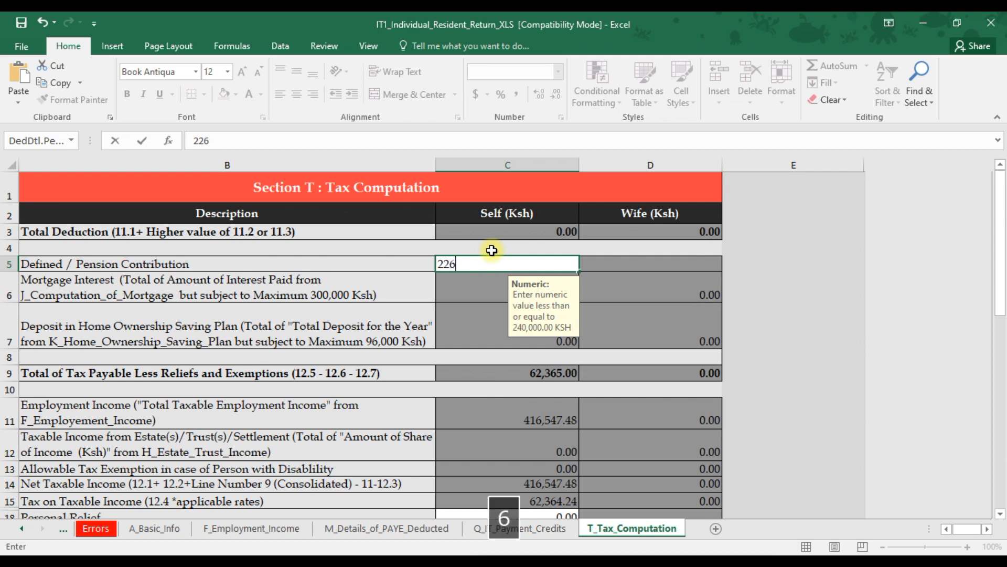
type("16.58")
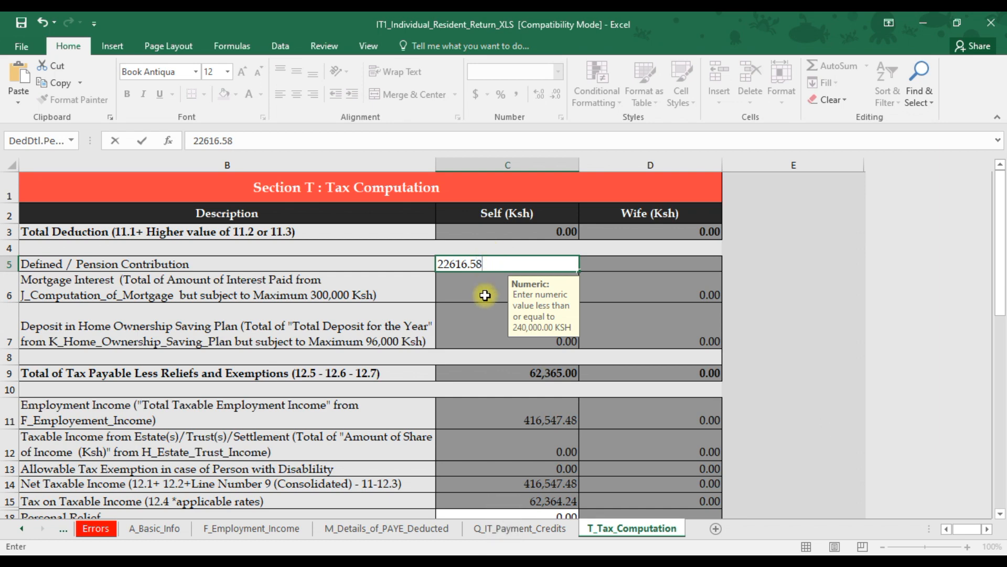
key("ctrl+Return")
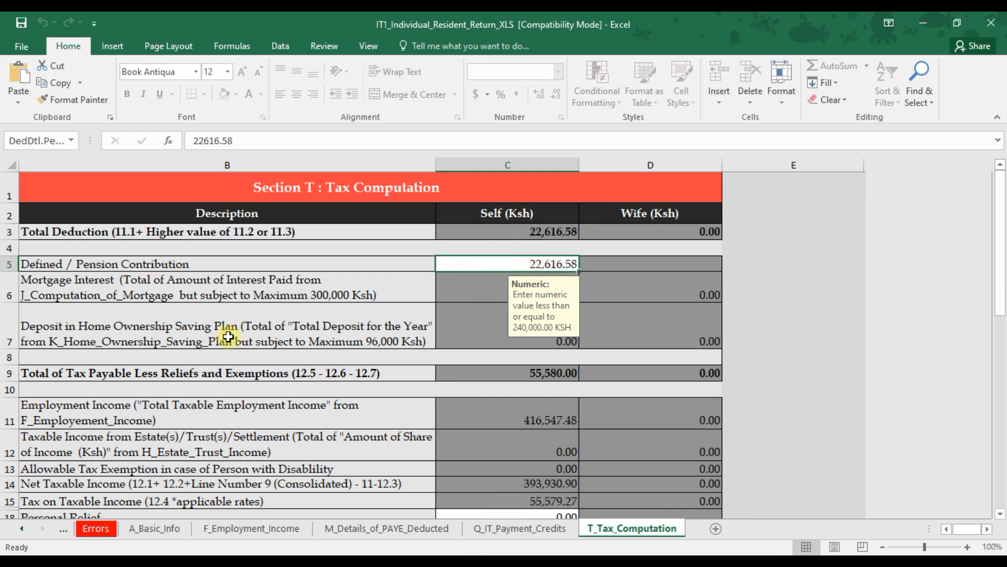
Refer to the P9 monthly personal relief total and enter 28800 as the Personal Relief.
scroll(60, 366, "down", 8)
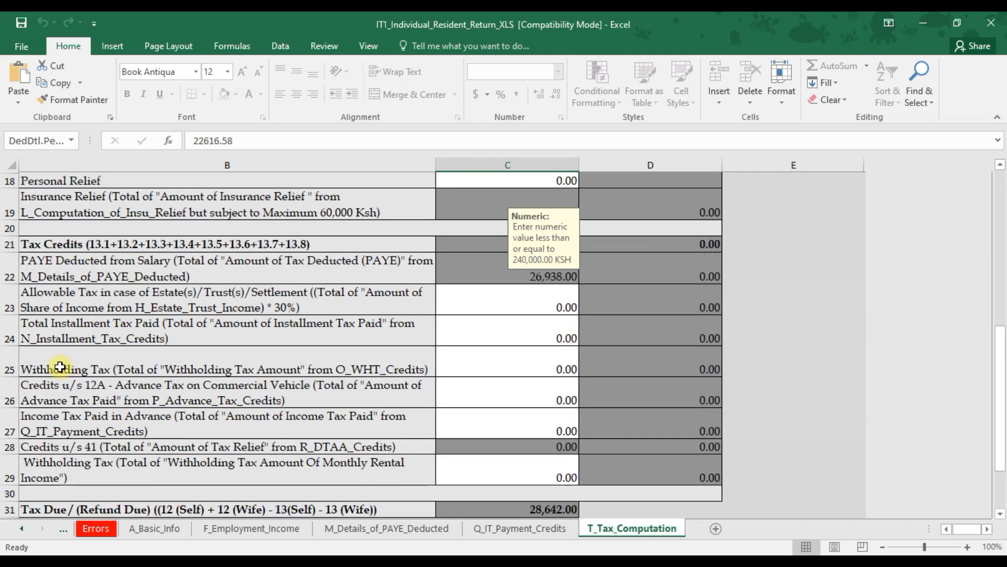
scroll(68, 351, "up", 4)
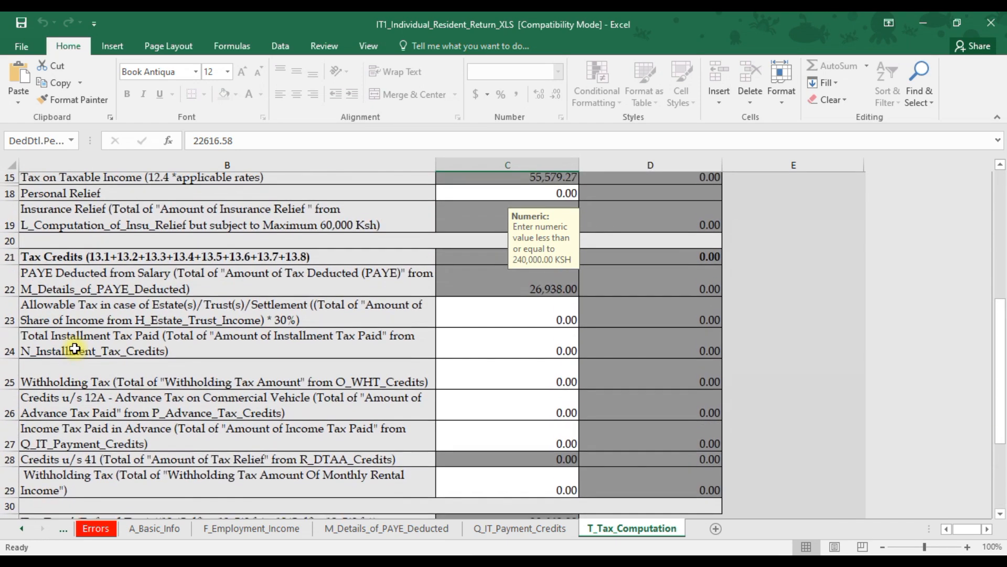
scroll(78, 341, "up", 1)
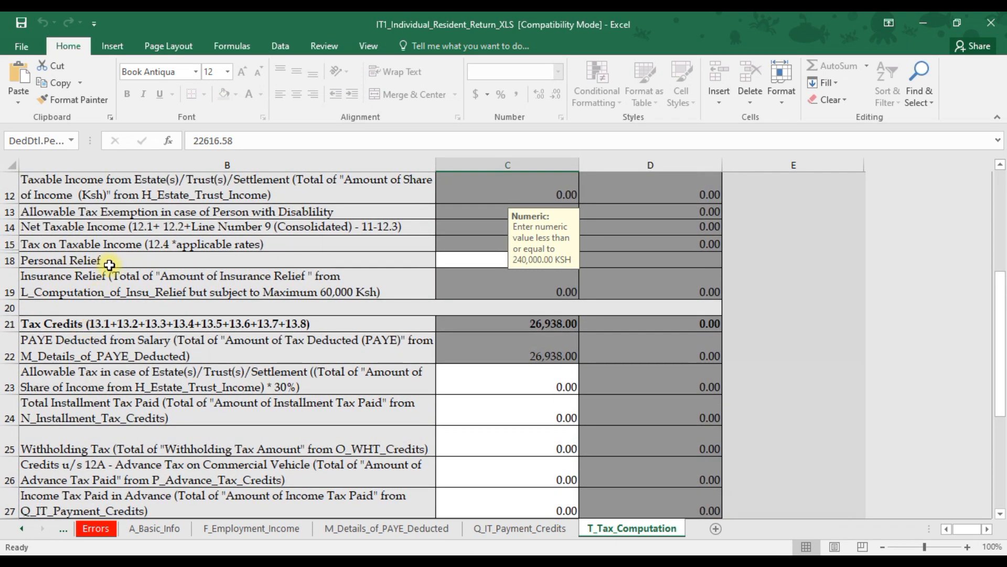
left_click(470, 260)
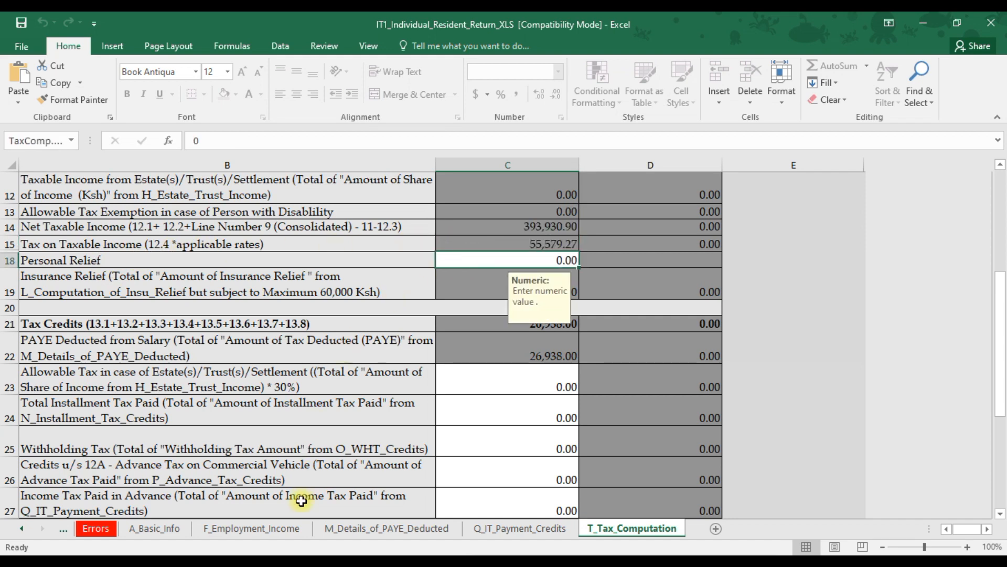
mouse_move(314, 553)
left_click(330, 498)
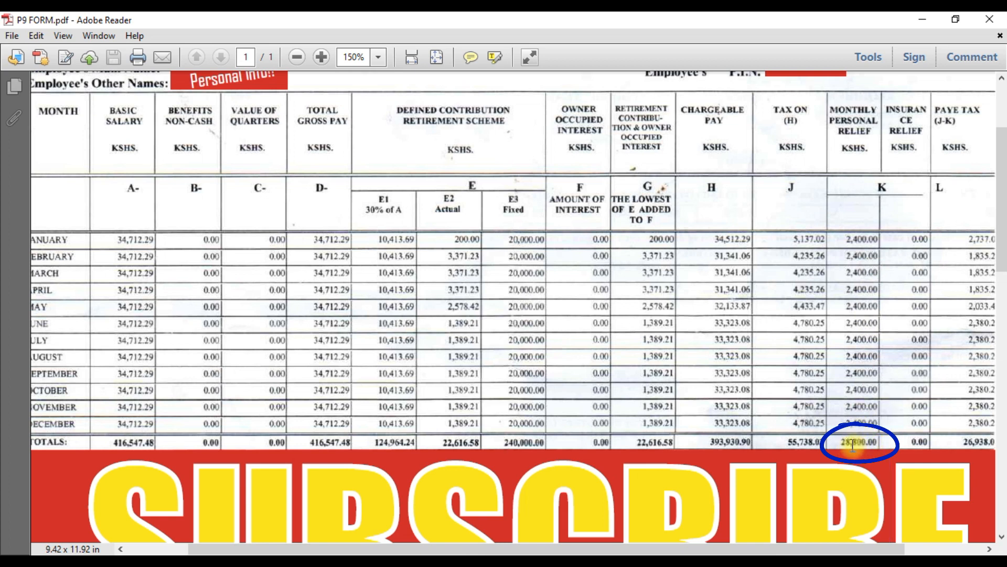
mouse_move(419, 563)
left_click(420, 517)
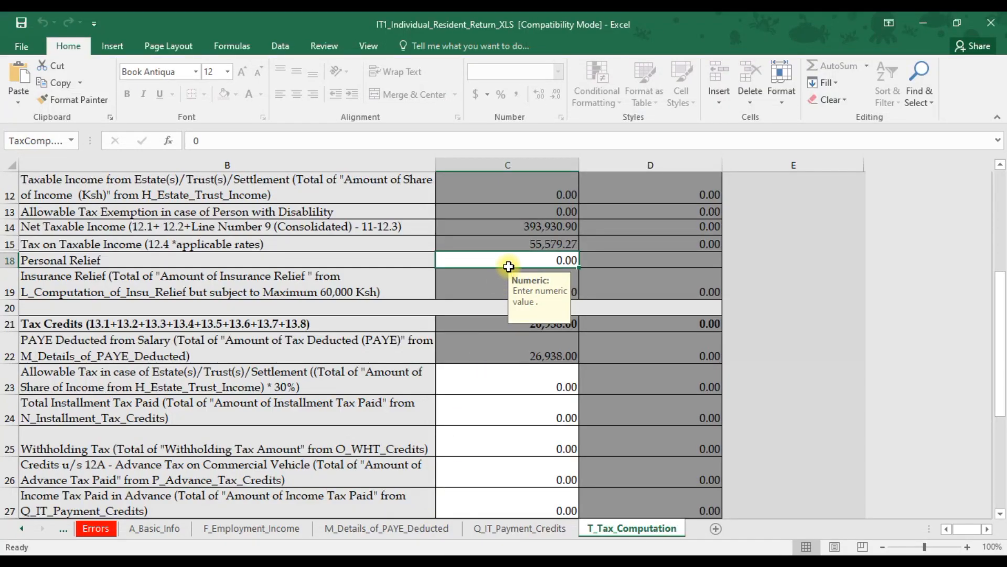
type("28800")
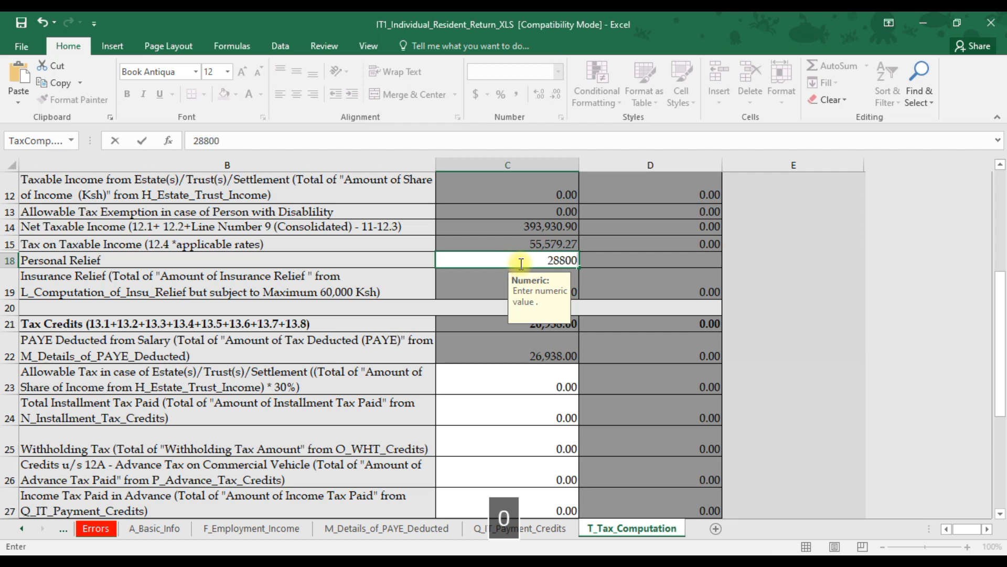
left_click(628, 279)
Validate the tax computation sheet and generate the upload zip file.
scroll(628, 279, "down", 5)
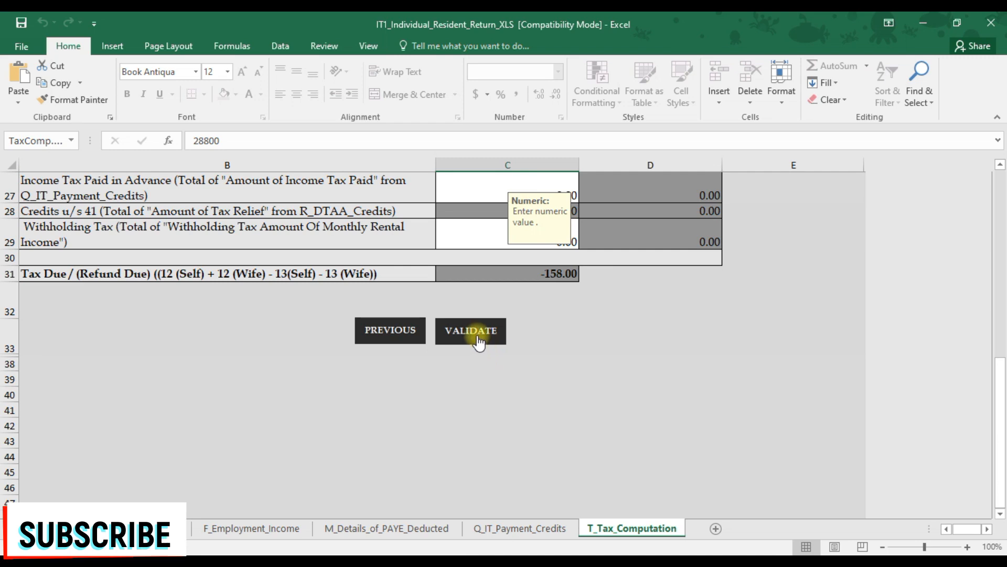
left_click(473, 331)
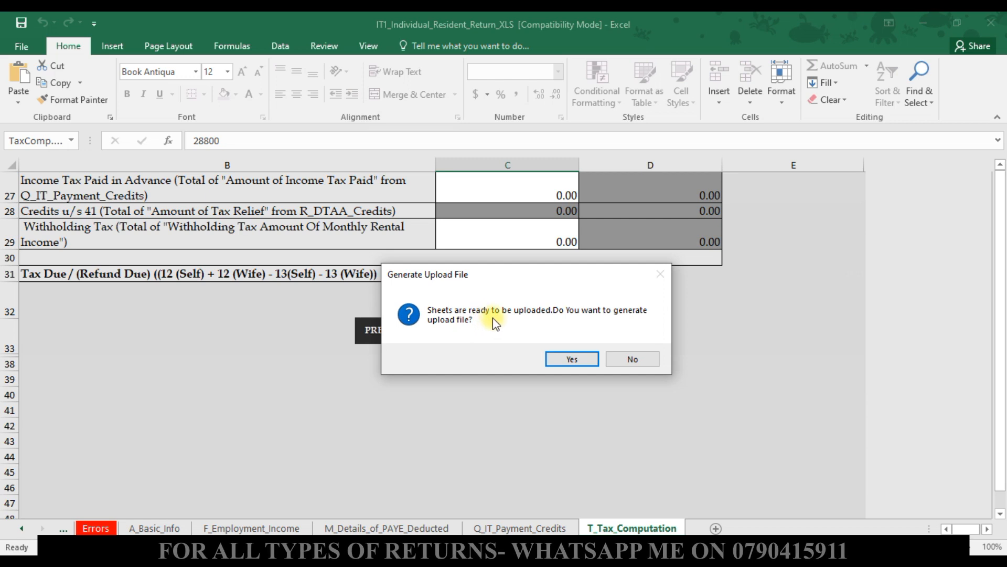
left_click(561, 361)
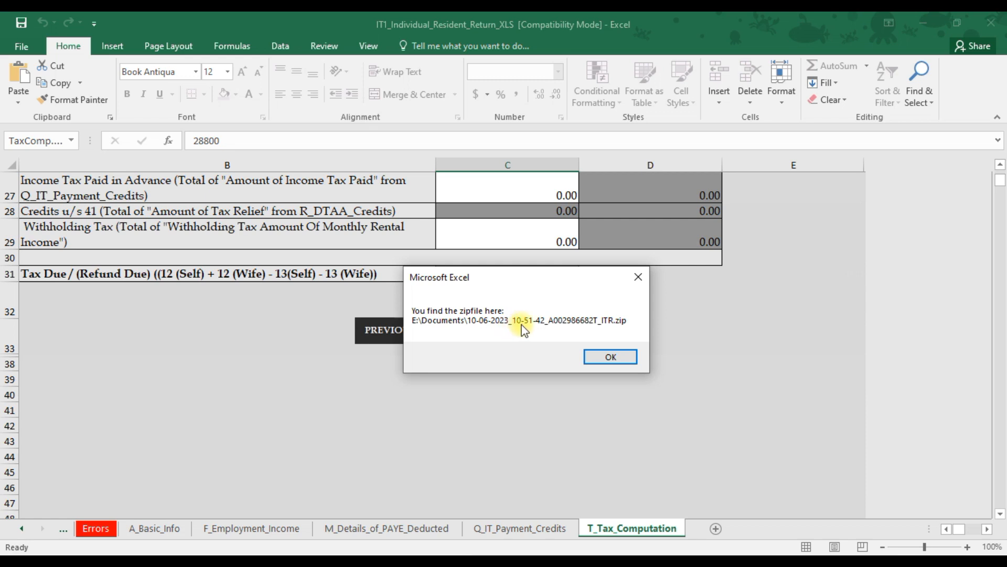
left_click(593, 353)
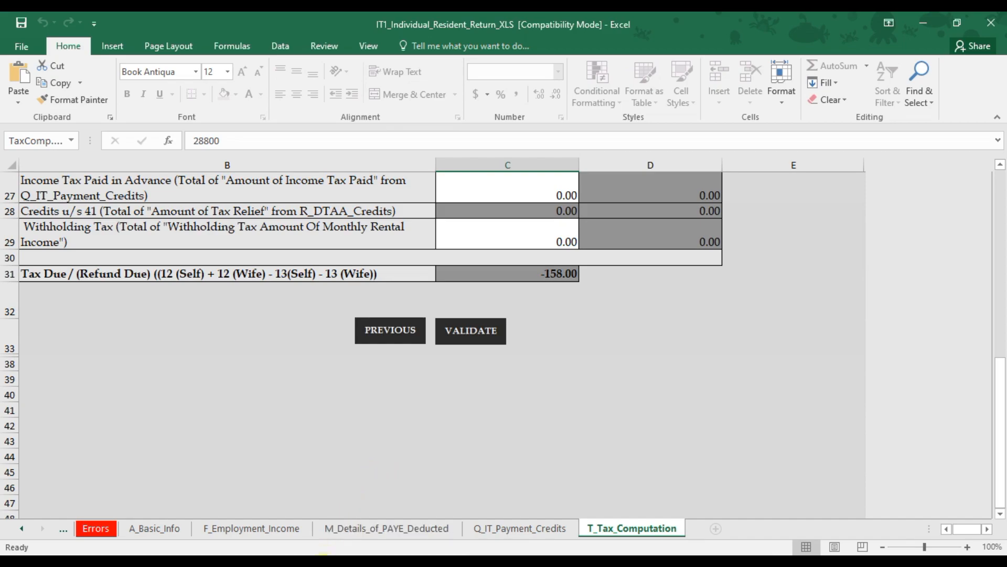
Switch to the iTax return filing page and choose Amended as the Type of Return.
left_click(323, 538)
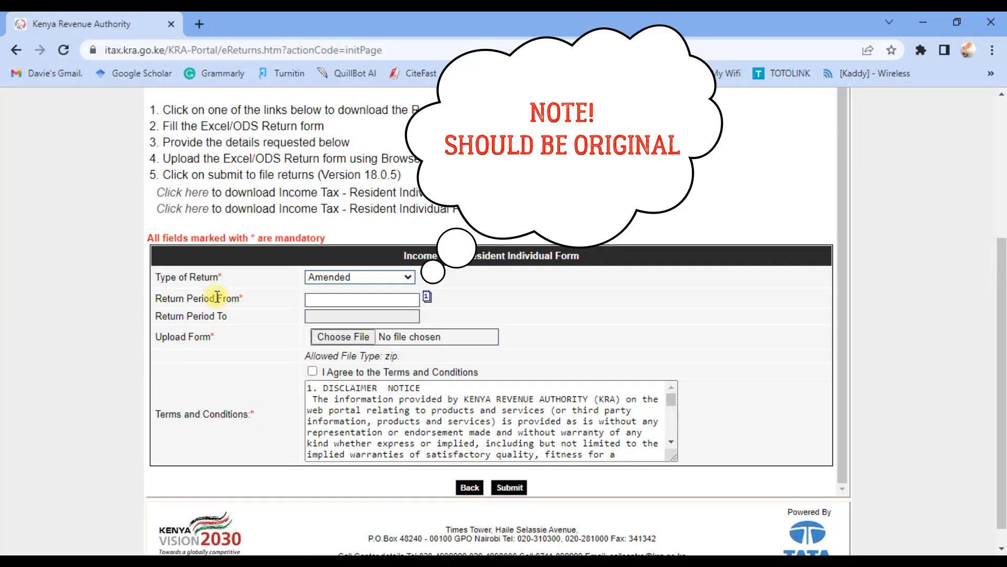
left_click(385, 278)
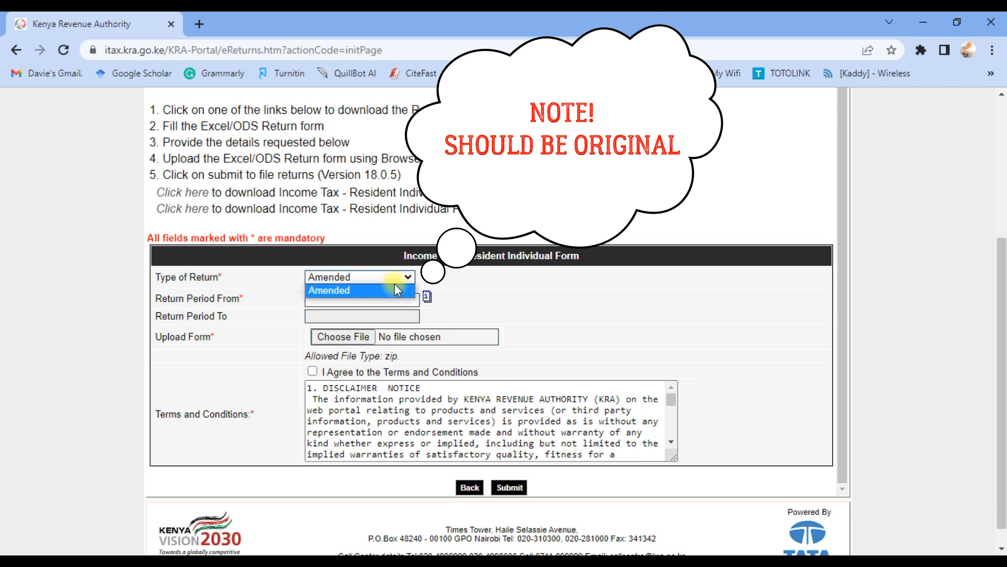
left_click(423, 286)
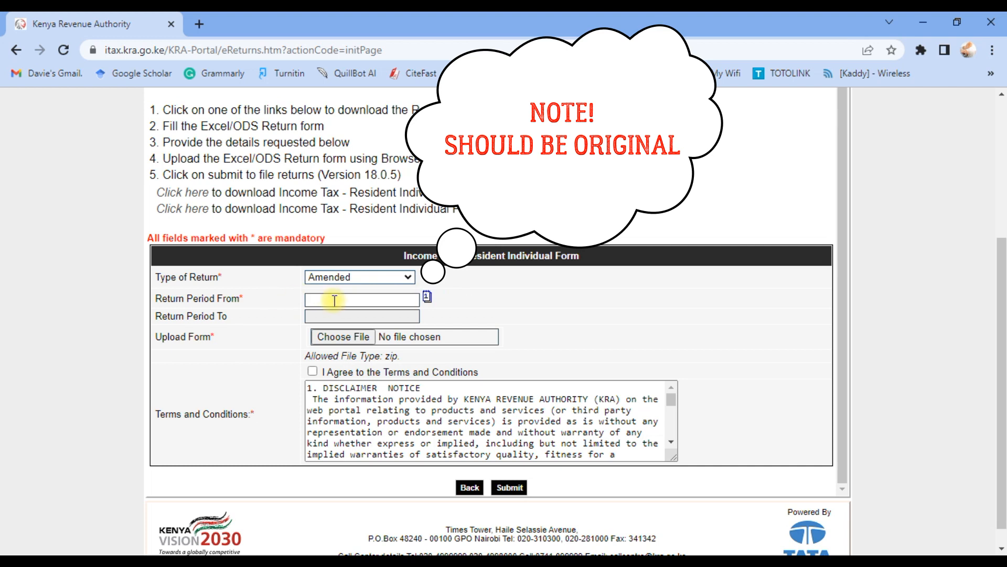
Set the Return Period From date to 01/01/2022 using the calendar picker.
left_click(427, 297)
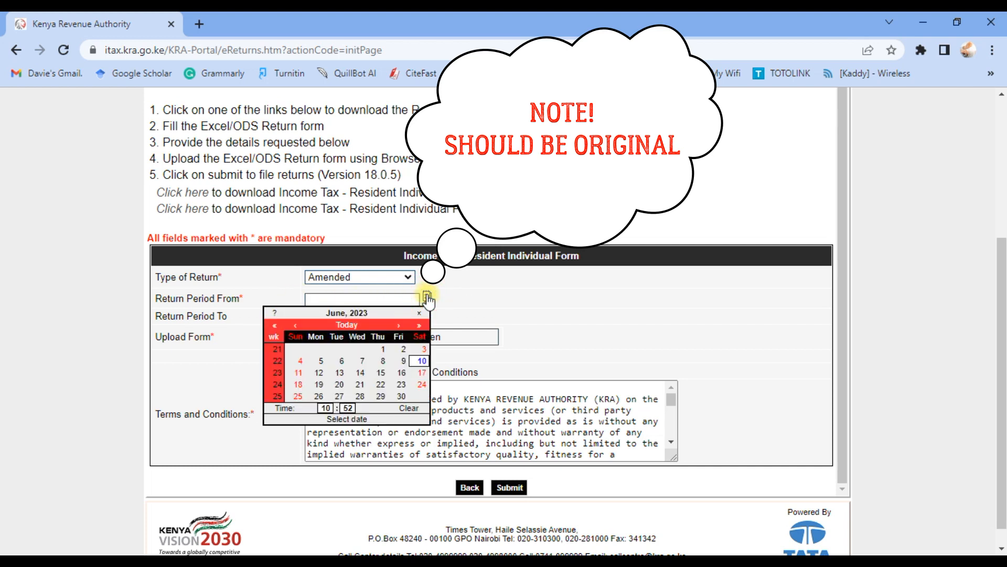
left_click(275, 326)
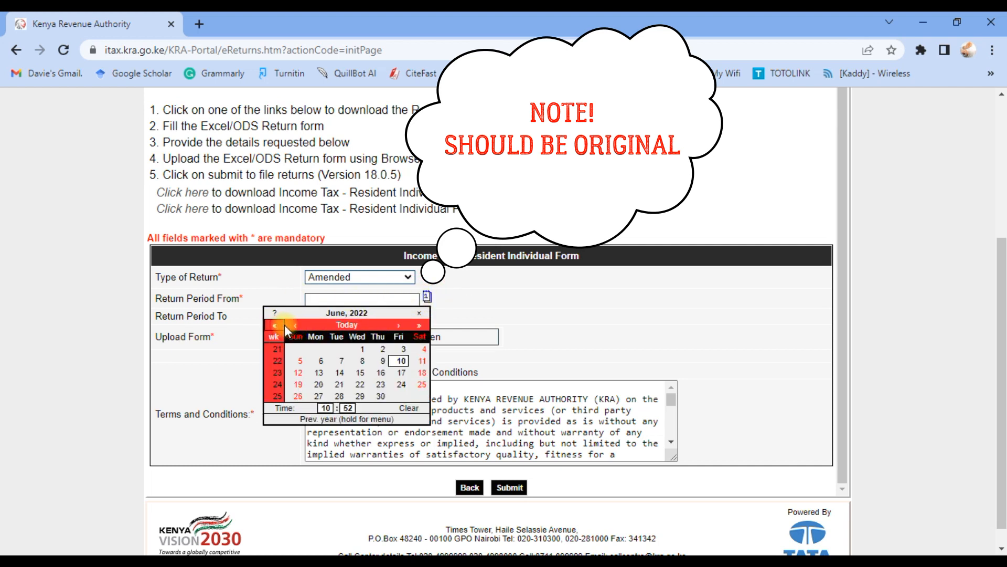
left_click(290, 326)
left_click(291, 326)
left_click(294, 326)
left_click(295, 327)
left_click(296, 327)
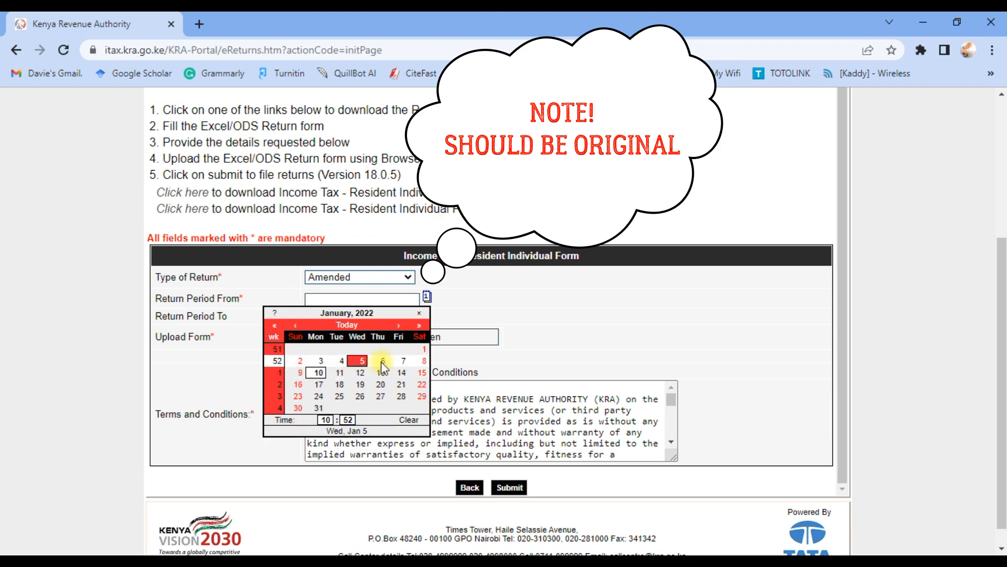
left_click(423, 348)
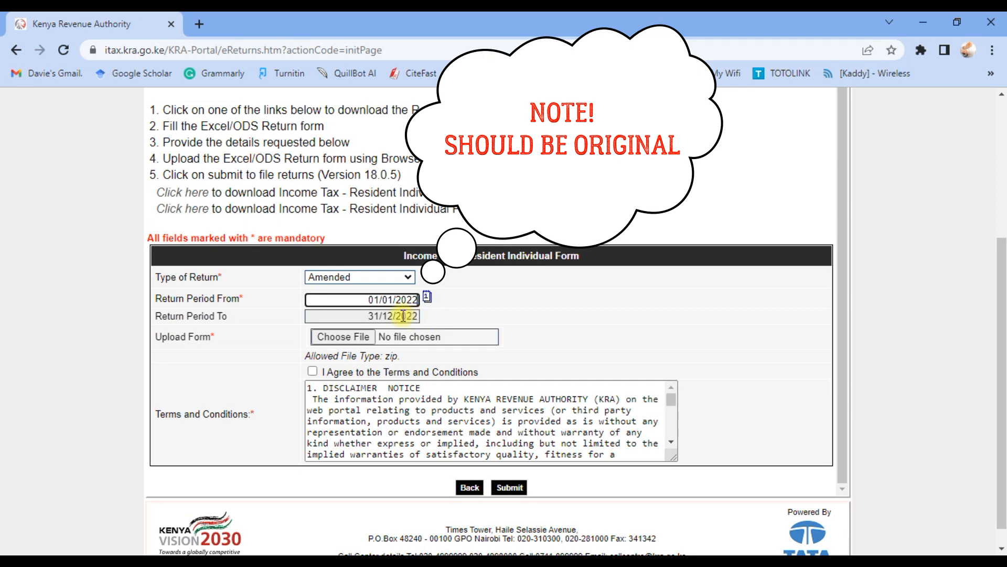
Attach the generated ITR zip file from the Documents folder as the upload form.
left_click(346, 336)
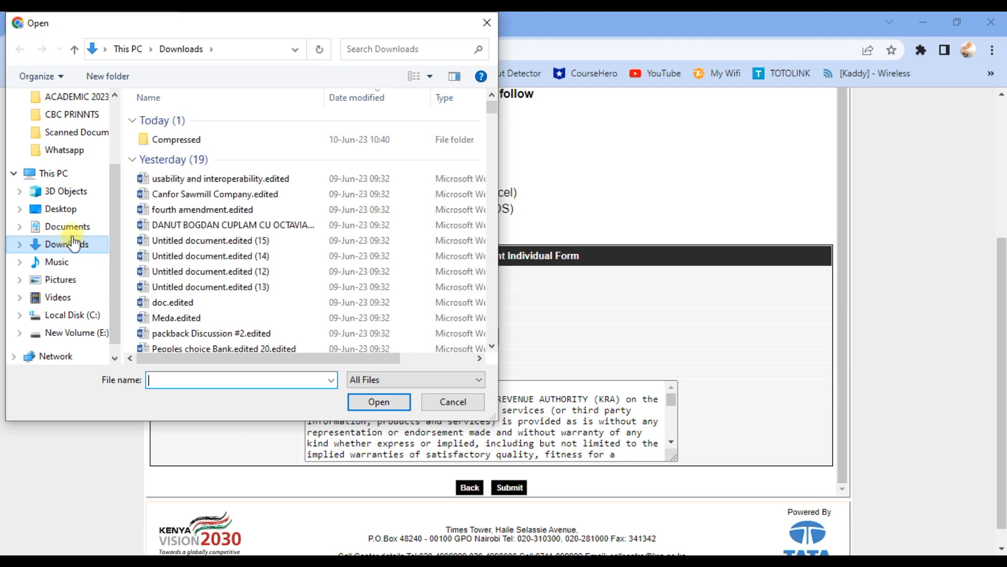
left_click(68, 229)
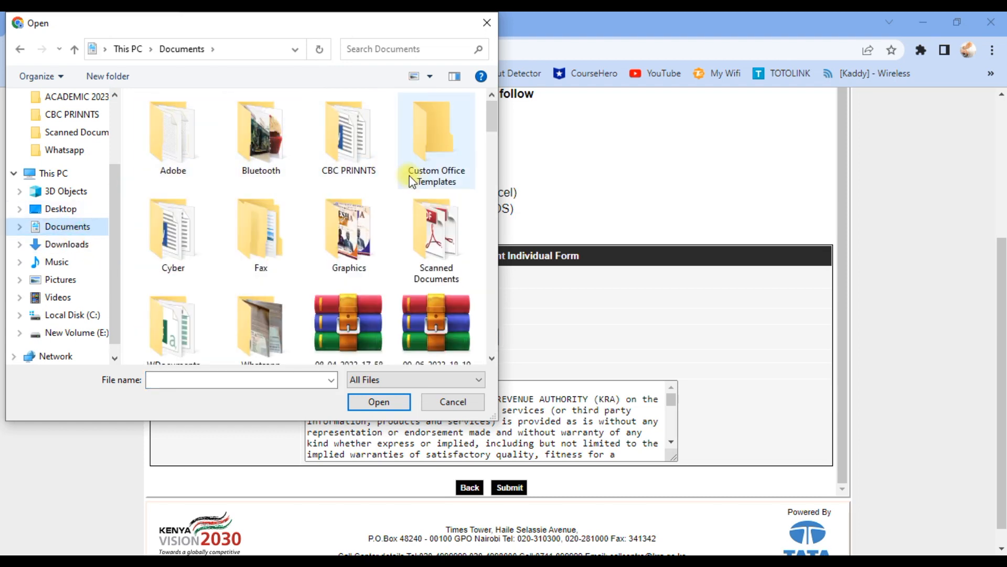
scroll(399, 196, "down", 3)
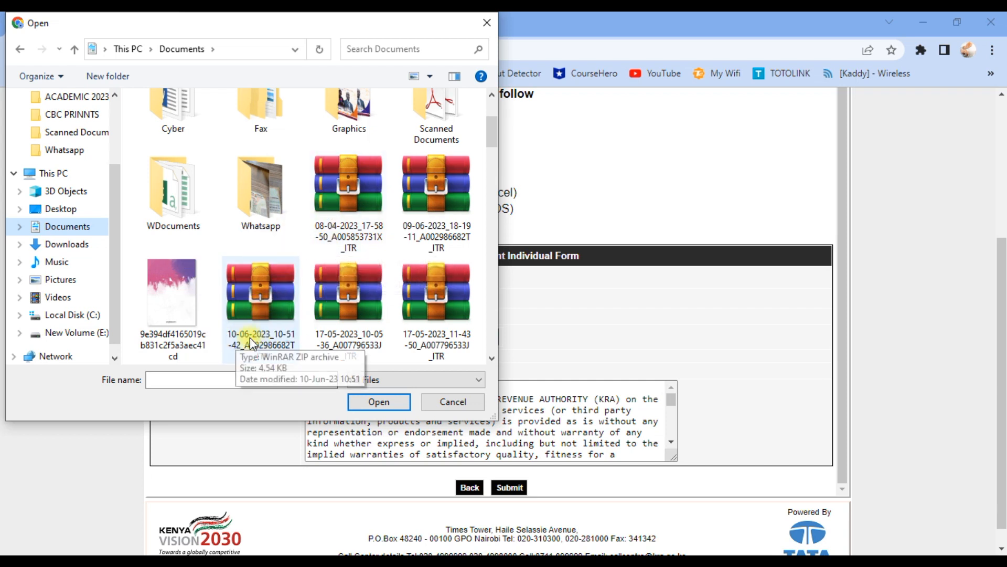
left_click(272, 320)
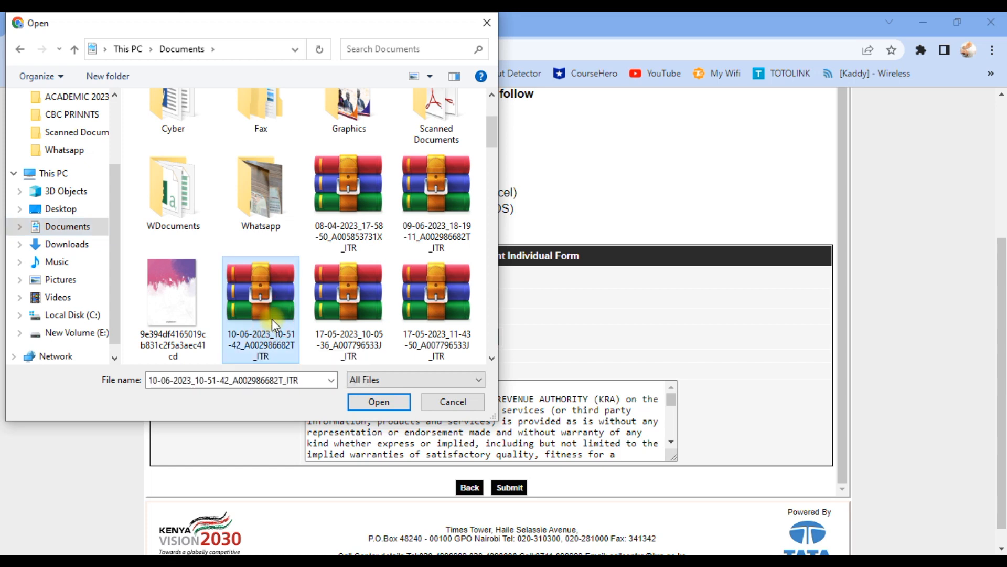
left_click(362, 402)
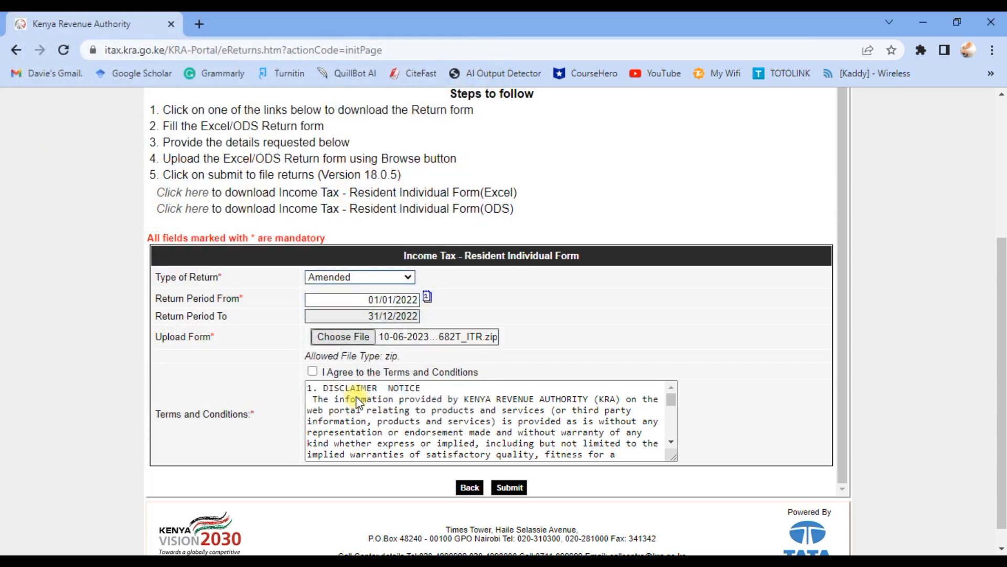
Accept the terms and conditions and submit the return.
scroll(379, 370, "down", 1)
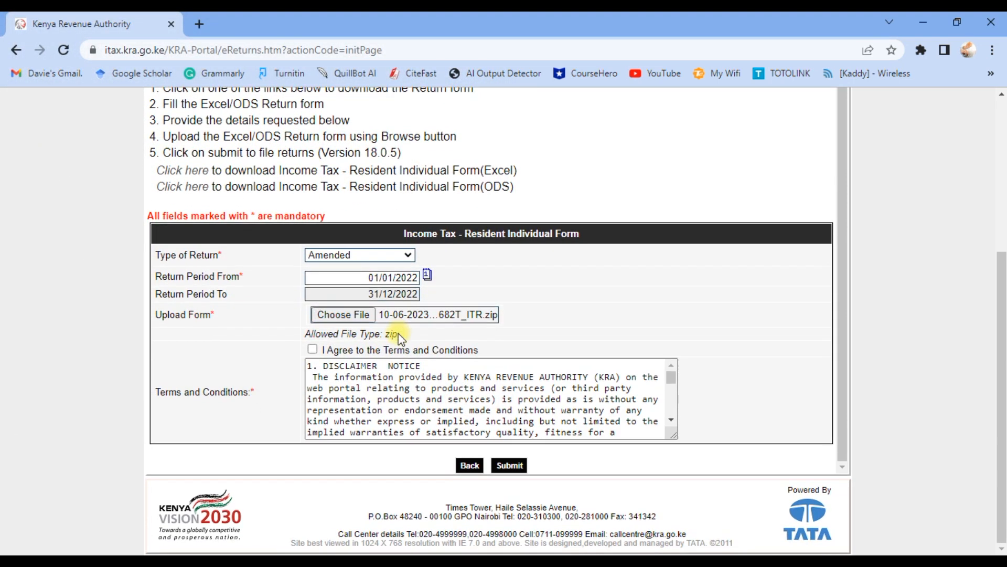
left_click(313, 350)
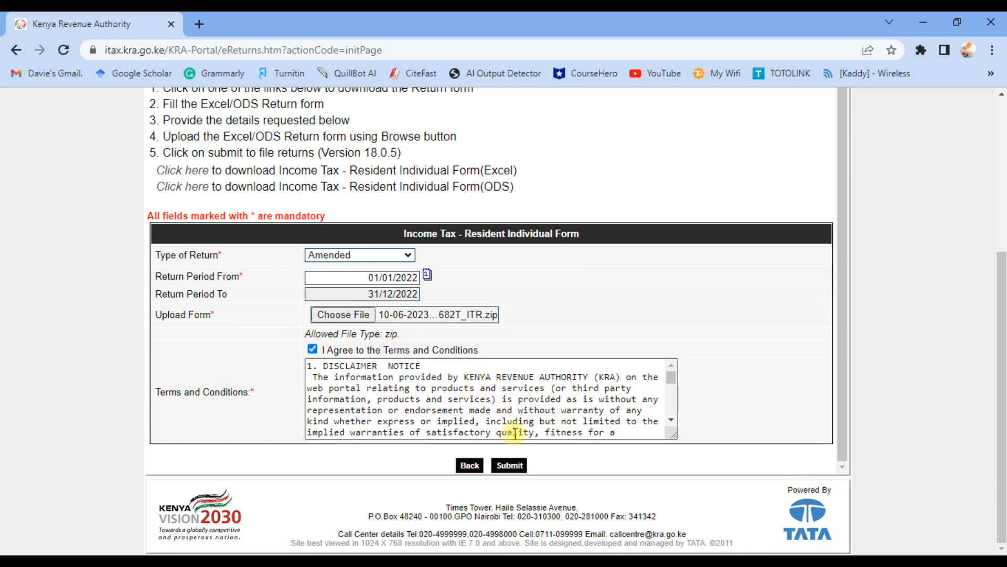
left_click(509, 467)
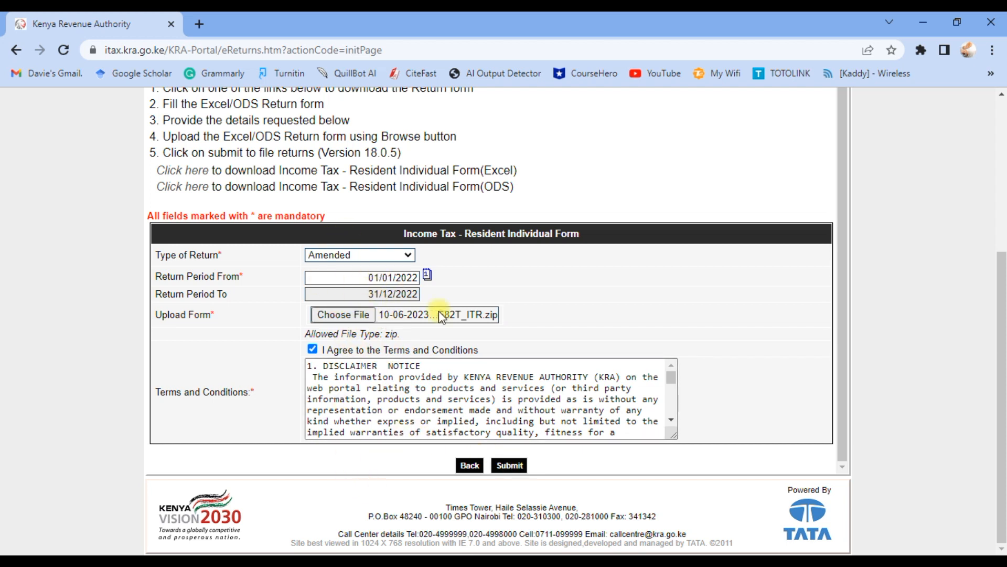
Open sample images of the return receipt page and the e-Return Acknowledgment Receipt.
mouse_move(368, 560)
left_click(332, 508)
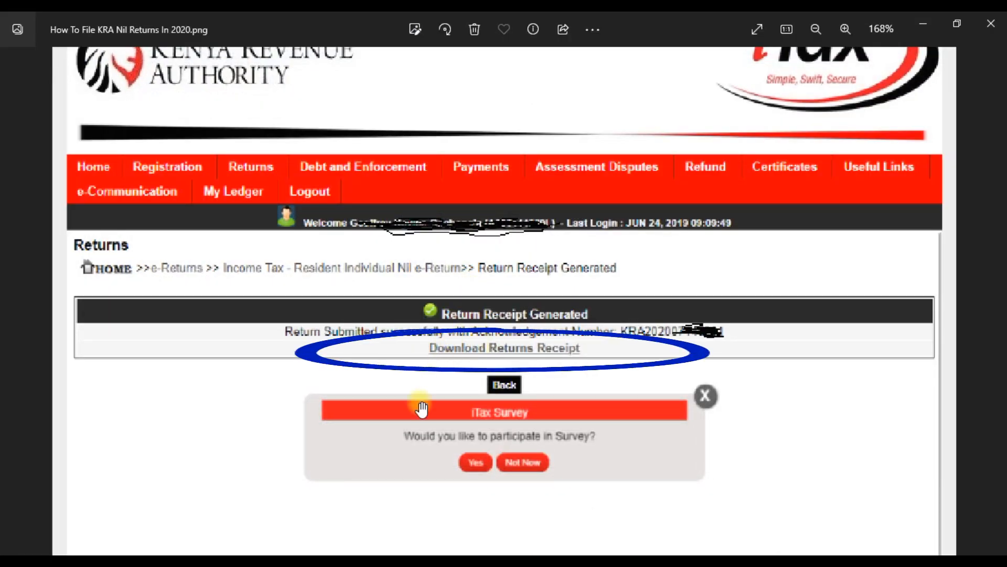
mouse_move(373, 552)
left_click(472, 493)
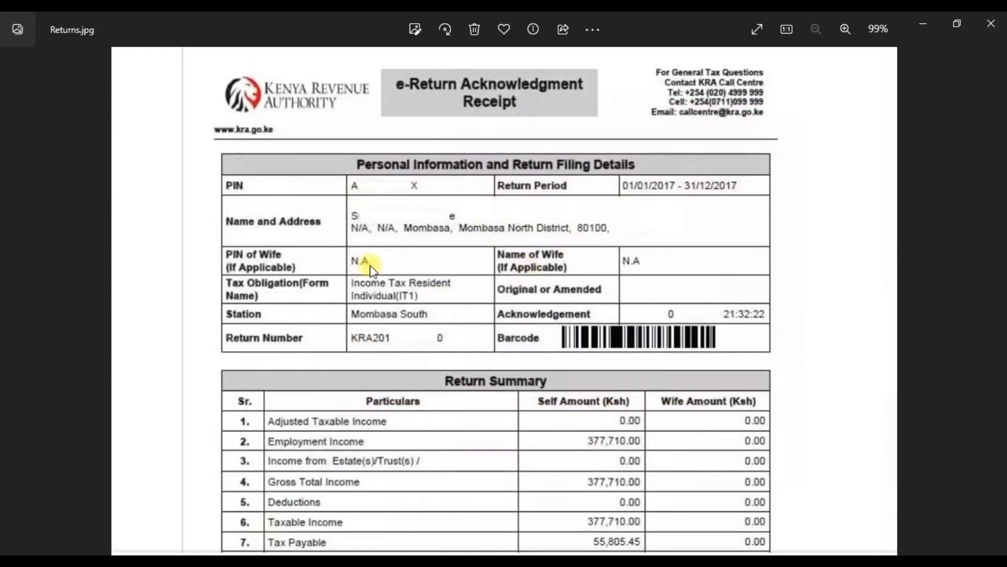
scroll(597, 229, "up", 6)
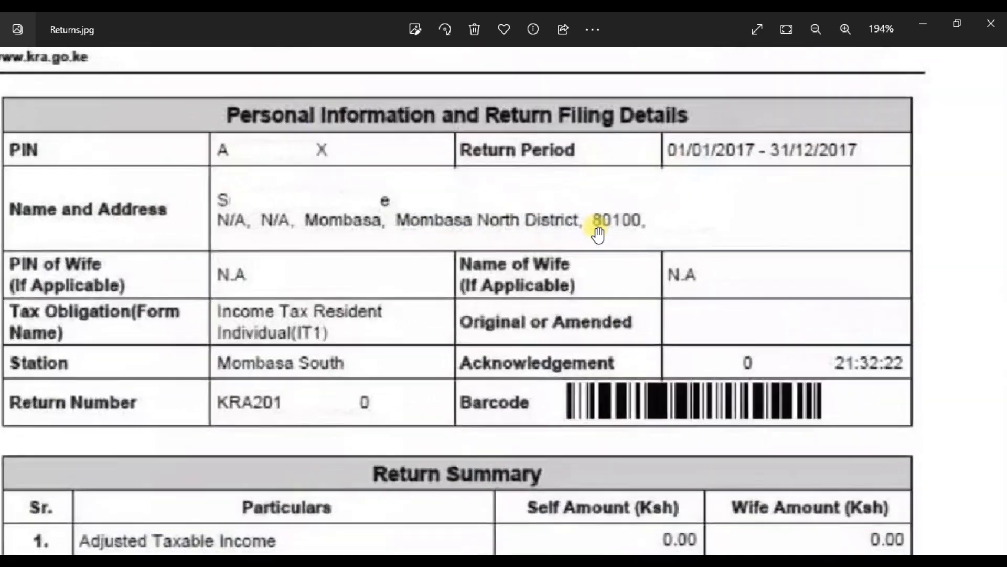
scroll(598, 234, "down", 6)
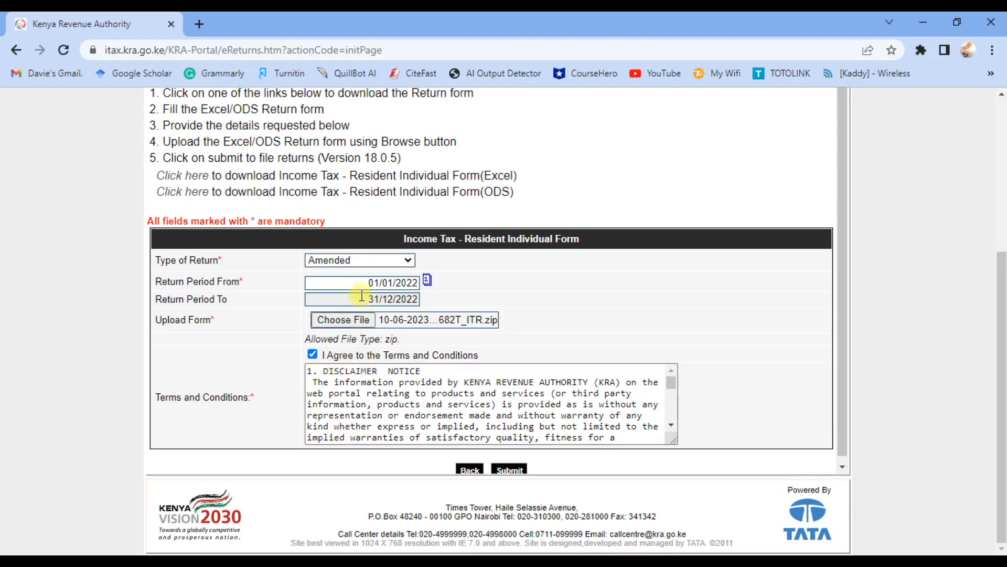
scroll(367, 326, "down", 1)
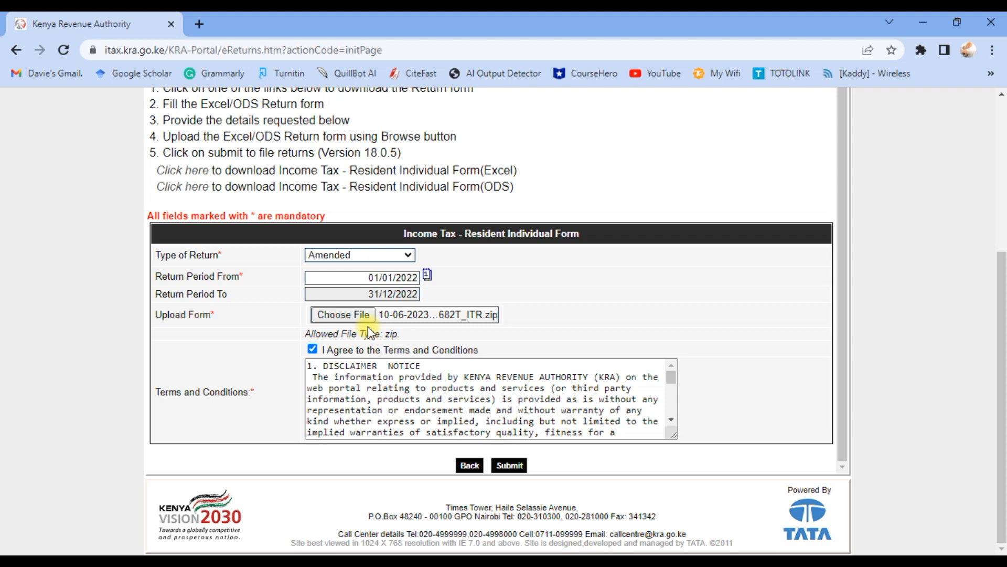
scroll(335, 317, "up", 1)
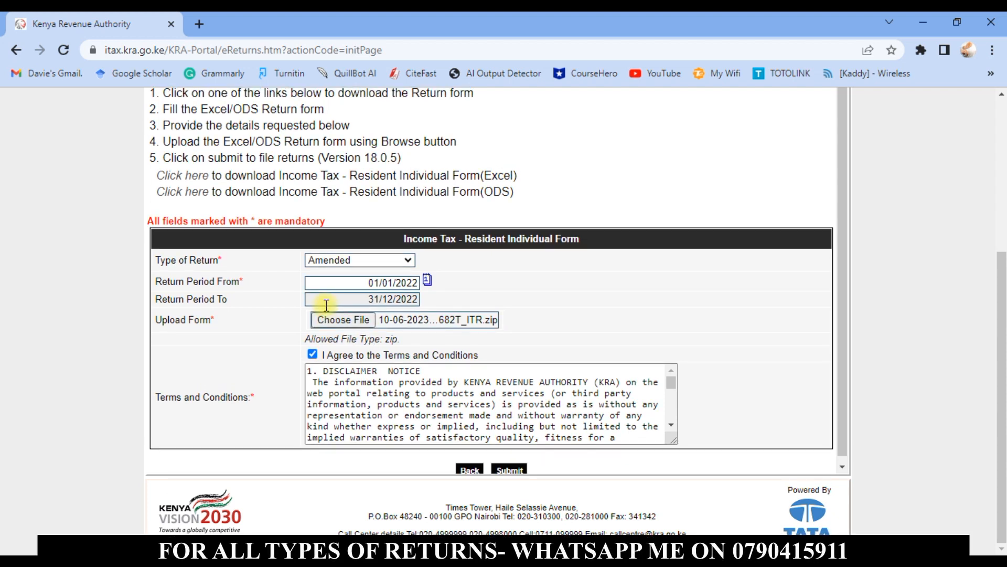
scroll(301, 319, "down", 1)
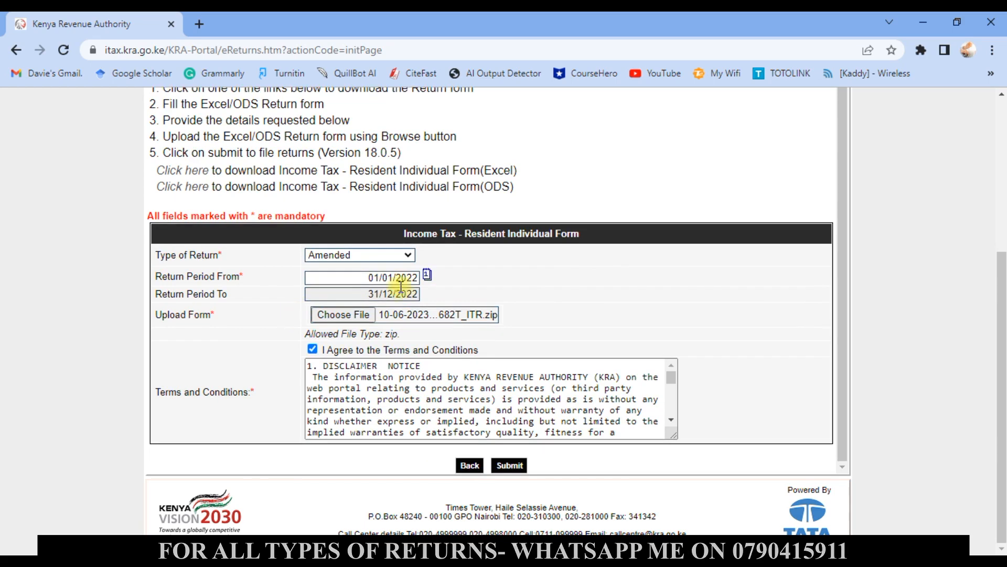